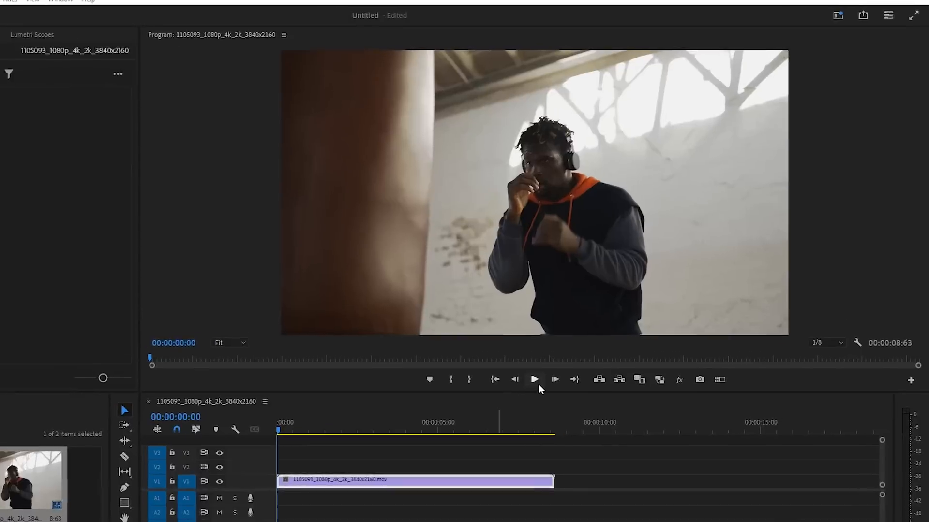
# Play the boxing clip through, and scrub the playhead back to about 00:00:01:42
pyautogui.click(595, 348)
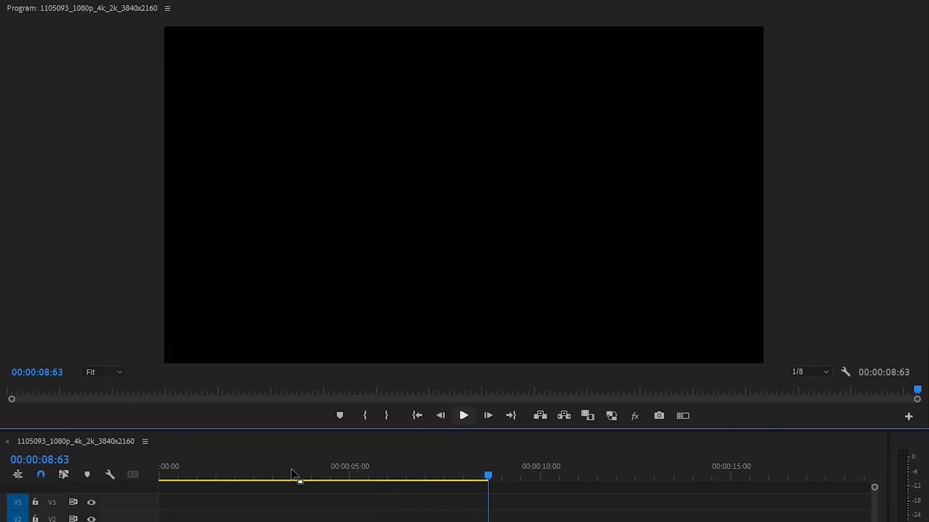
pyautogui.click(202, 478)
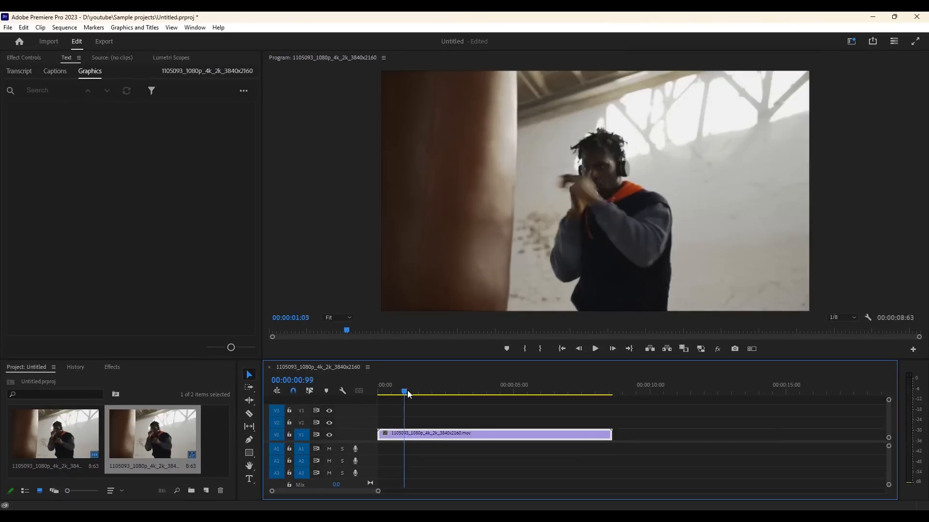
pyautogui.moveTo(408, 394)
pyautogui.mouseDown()
pyautogui.moveTo(428, 392)
pyautogui.moveTo(419, 395)
pyautogui.mouseUp()
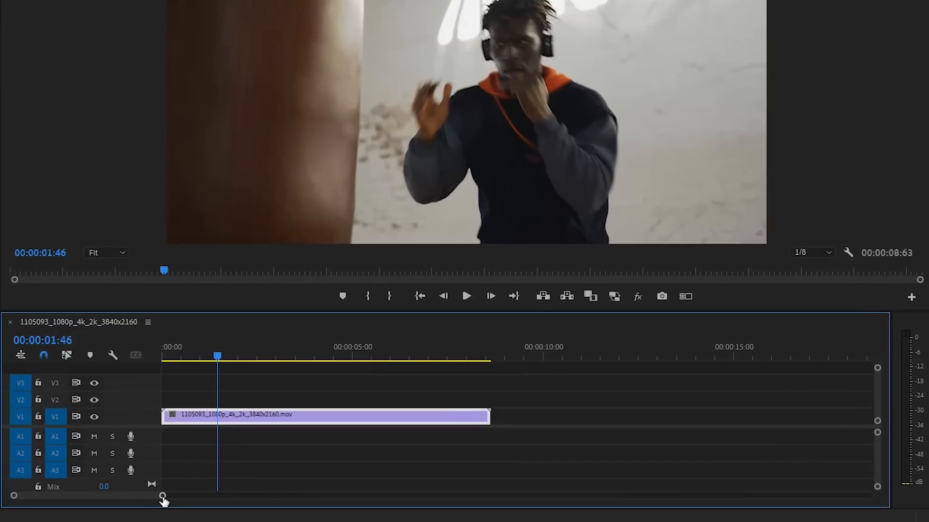
# Increase the height of the Video 1 track until the clip thumbnail is large enough for keyframe editing
pyautogui.moveTo(163, 499)
pyautogui.mouseDown()
pyautogui.moveTo(172, 498)
pyautogui.moveTo(139, 498)
pyautogui.moveTo(153, 489)
pyautogui.mouseUp()
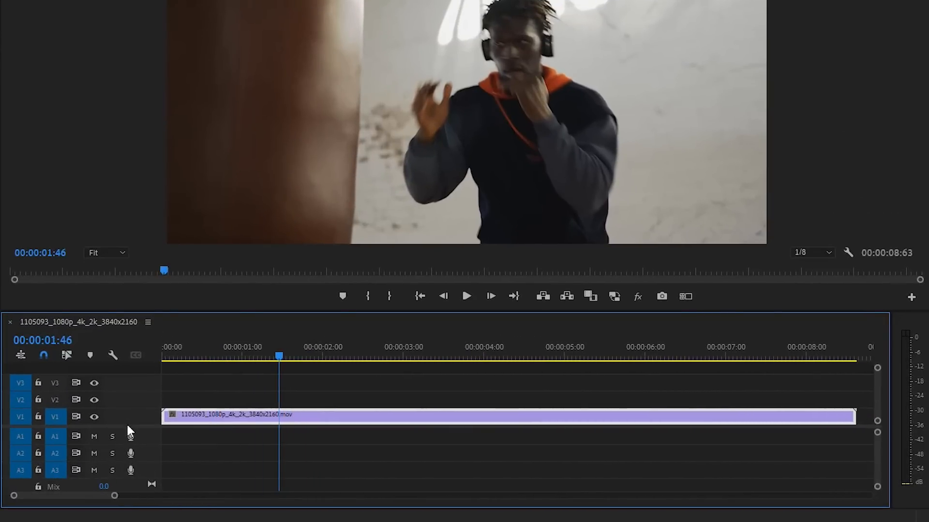
pyautogui.moveTo(127, 446); pyautogui.dragTo(127, 419)
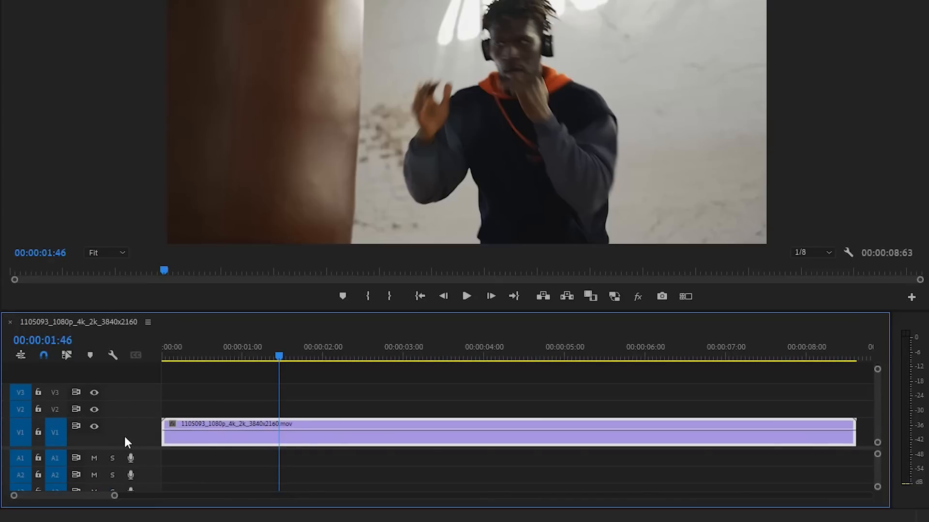
pyautogui.scroll(5, 129, 436)
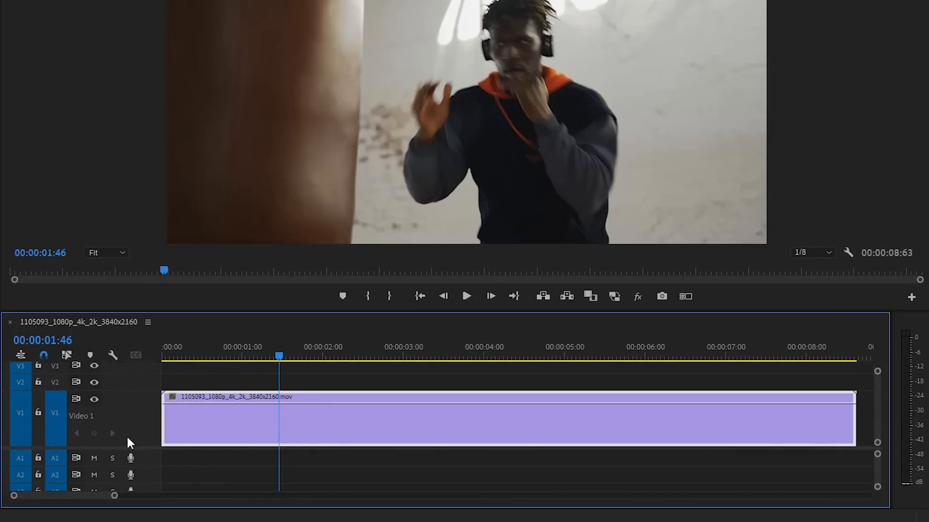
pyautogui.scroll(2, 125, 435)
pyautogui.scroll(-3, 121, 426)
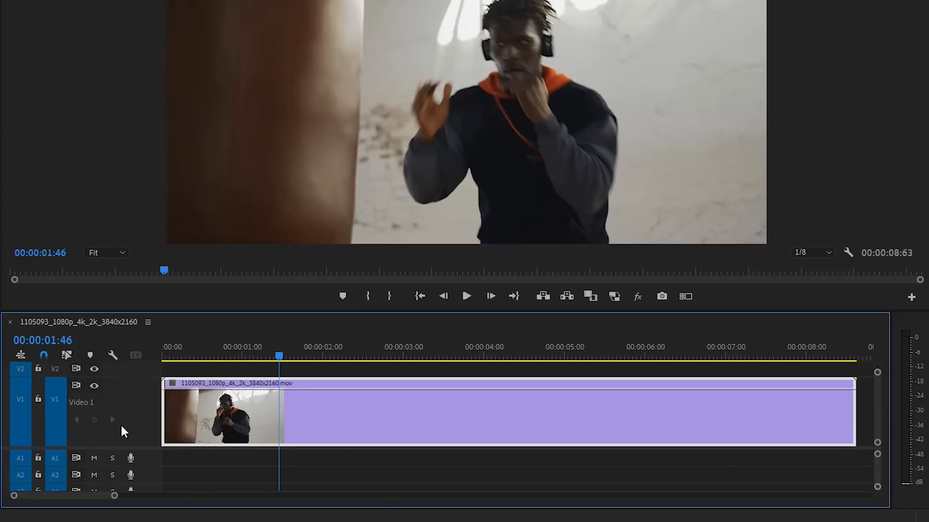
pyautogui.scroll(-2, 119, 427)
pyautogui.scroll(5, 116, 426)
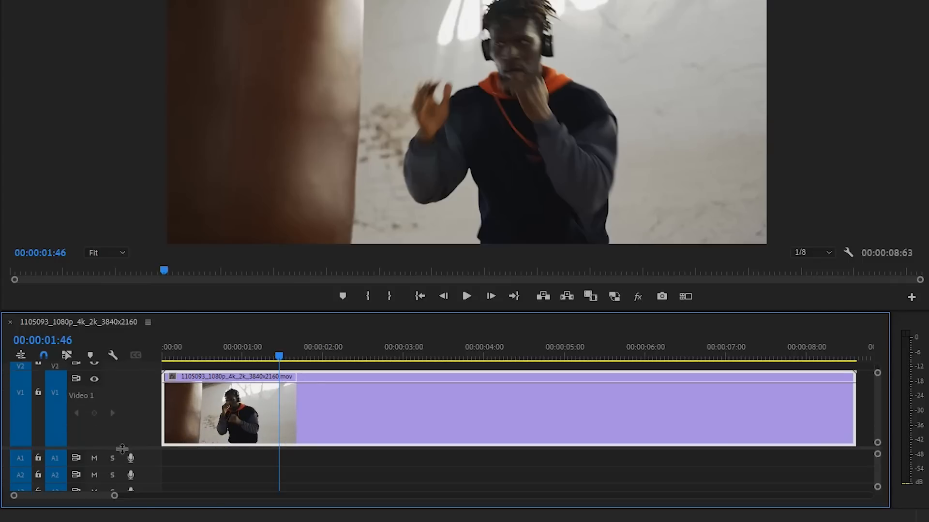
pyautogui.scroll(2, 122, 448)
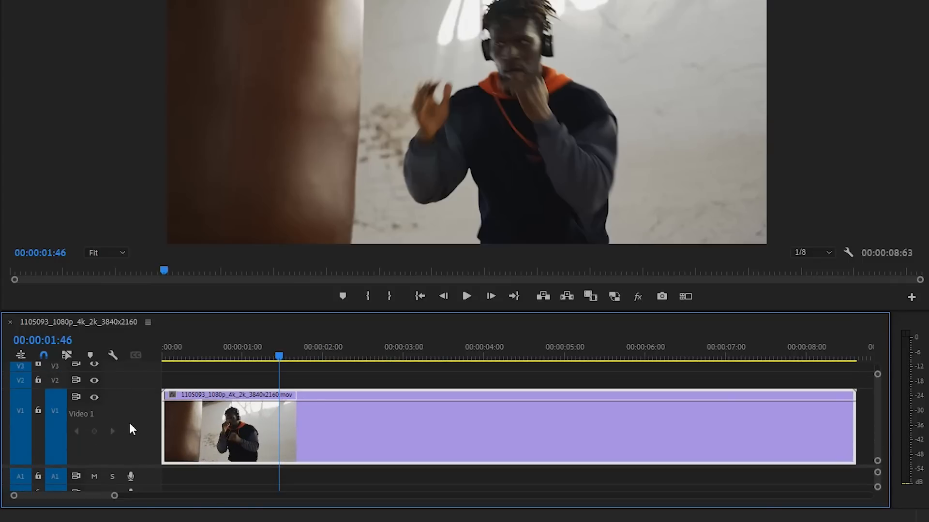
pyautogui.scroll(2, 131, 429)
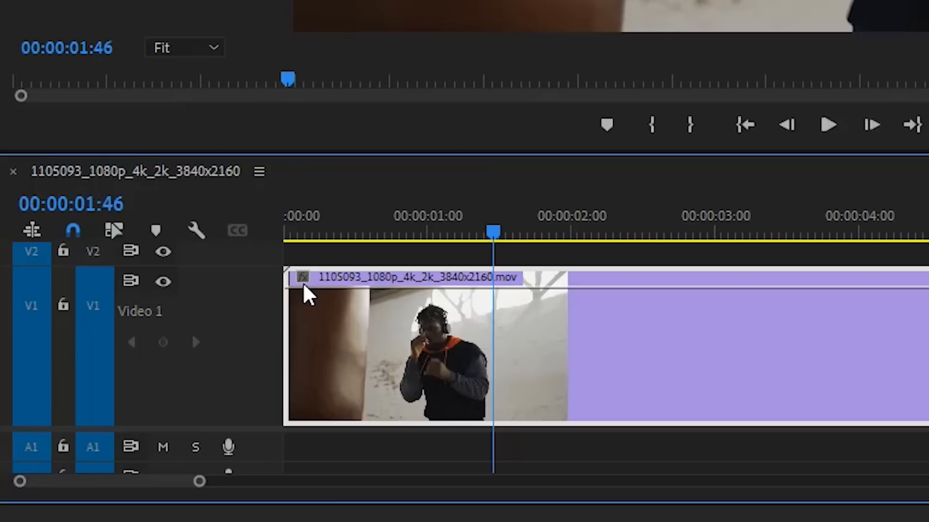
# Show the Time Remapping Speed line on the clip in the timeline
pyautogui.click(305, 288)
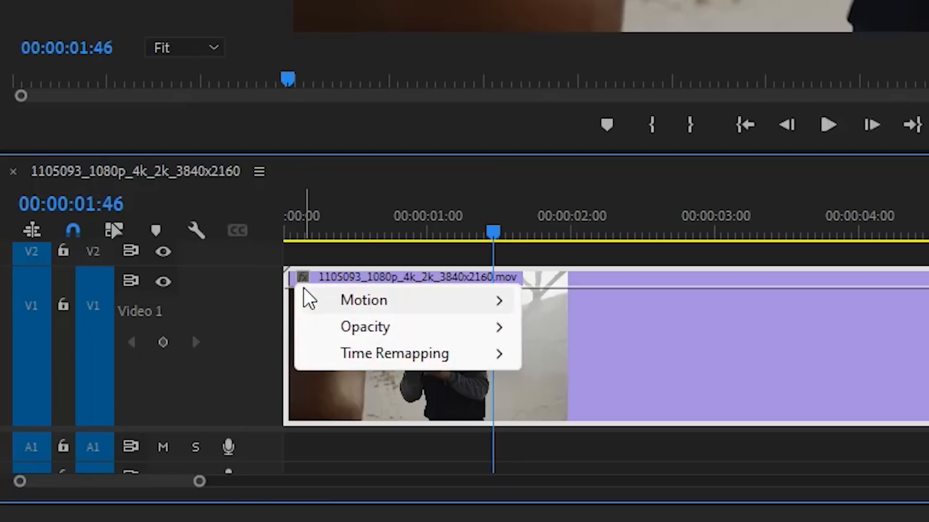
pyautogui.moveTo(373, 365)
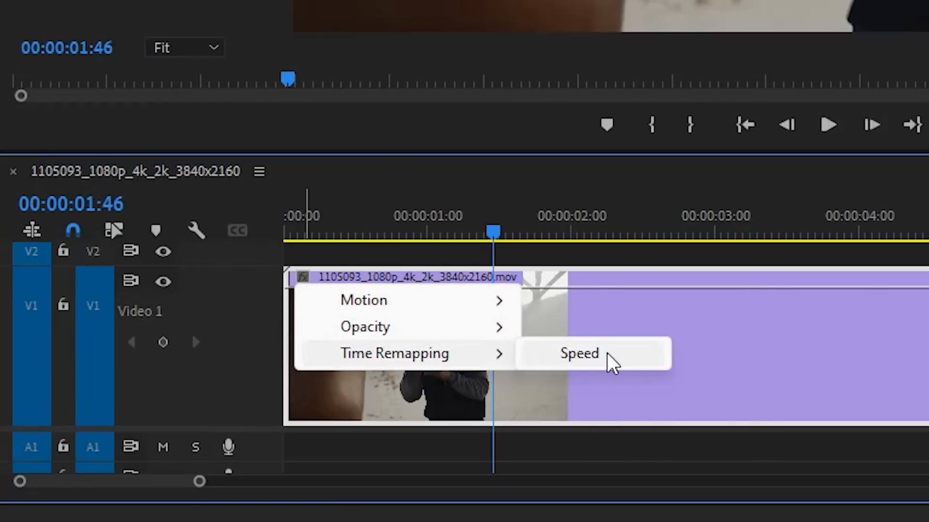
pyautogui.click(596, 367)
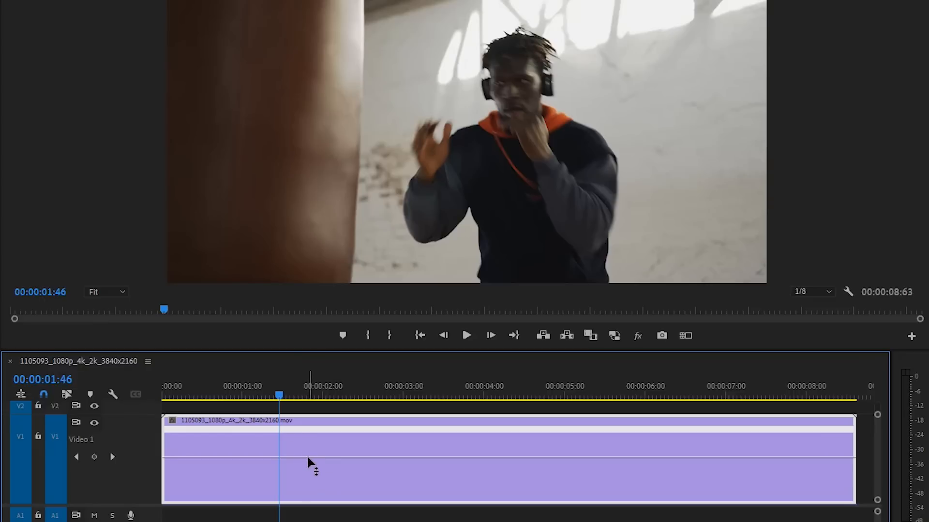
# Raise the whole clip's speed line, and preview the faster clip from the start of the sequence
pyautogui.moveTo(307, 457)
pyautogui.moveTo(311, 458)
pyautogui.mouseDown()
pyautogui.moveTo(309, 471)
pyautogui.moveTo(311, 441)
pyautogui.mouseUp()
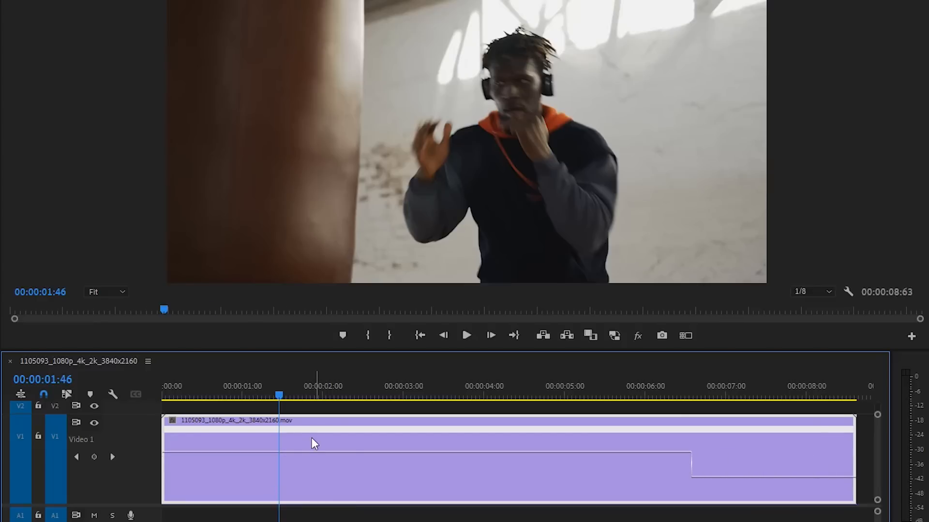
pyautogui.click(156, 398)
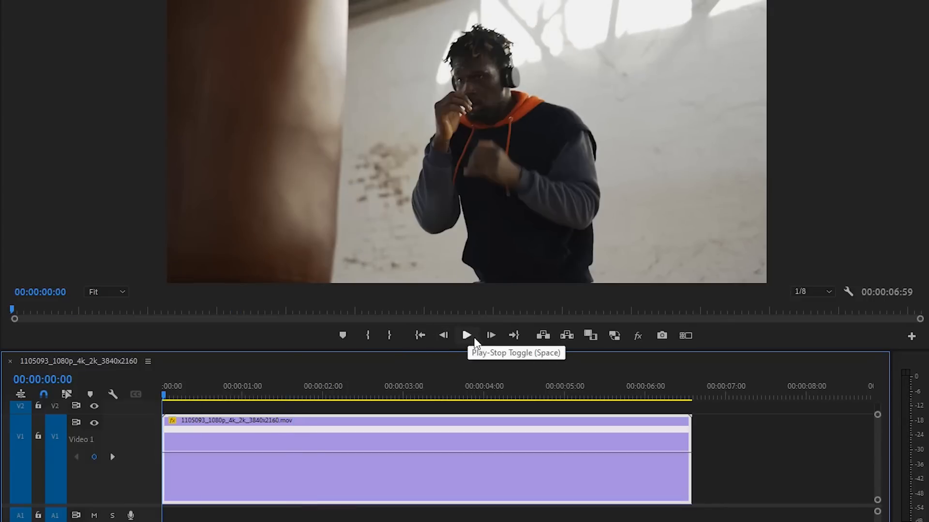
pyautogui.click(468, 337)
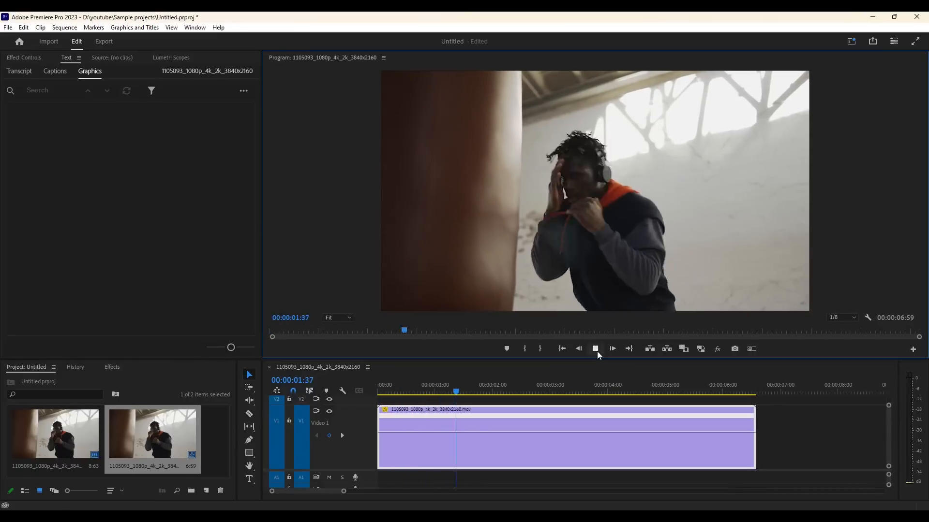
pyautogui.click(597, 351)
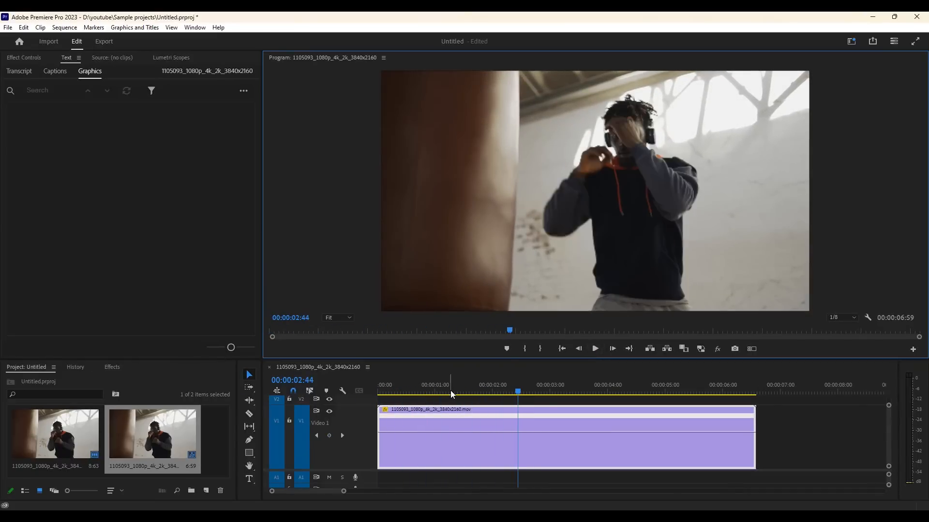
# Move the playhead to 00:00:01:10, and lower the clip's speed line back to its original speed
pyautogui.click(445, 391)
pyautogui.moveTo(446, 392)
pyautogui.mouseDown()
pyautogui.moveTo(469, 392)
pyautogui.moveTo(443, 394)
pyautogui.mouseUp()
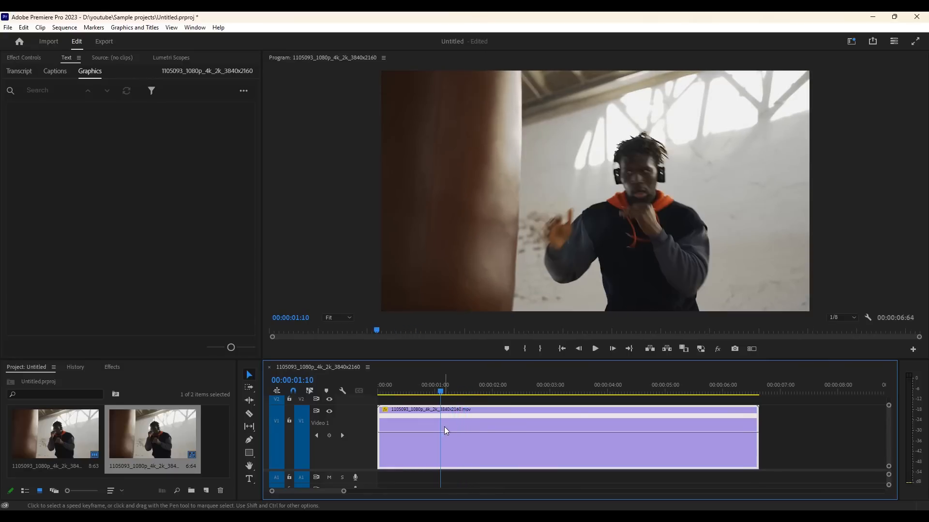
pyautogui.moveTo(441, 434); pyautogui.dragTo(441, 437)
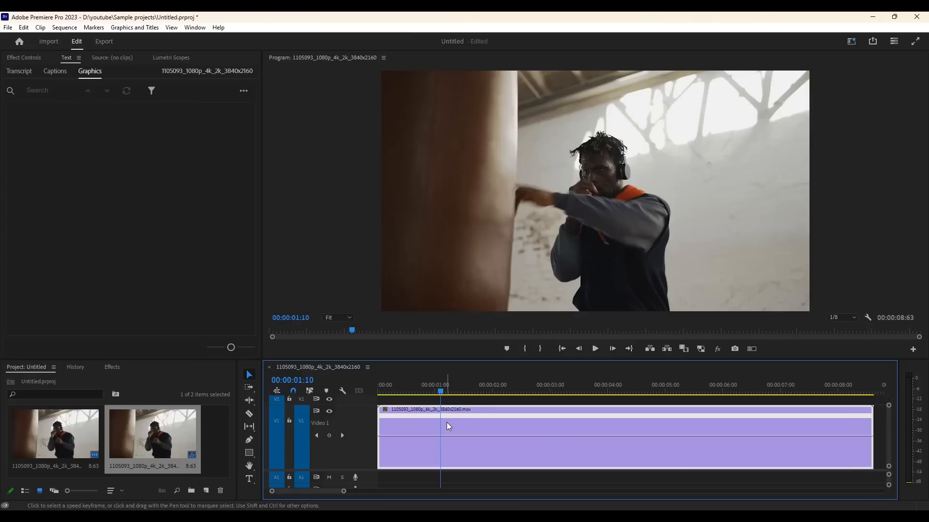
pyautogui.hotkey('shift', '4')
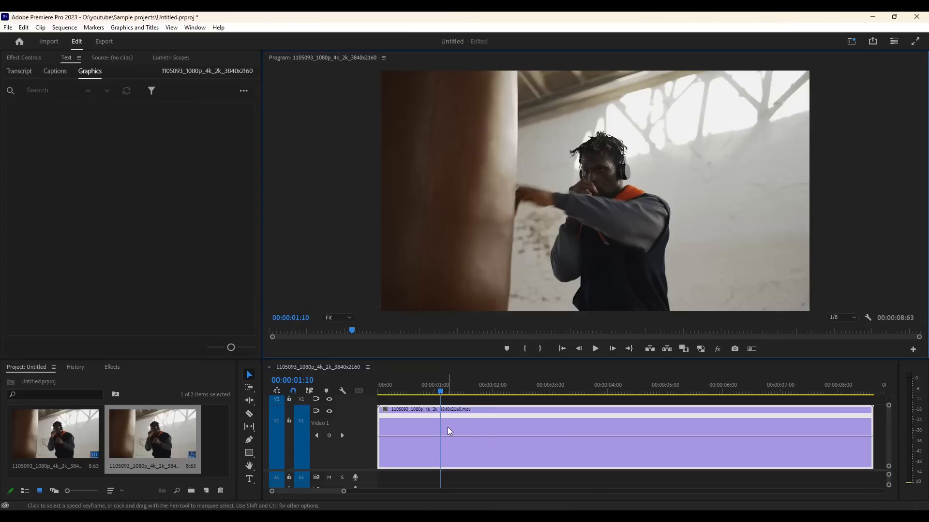
pyautogui.rightClick(448, 428)
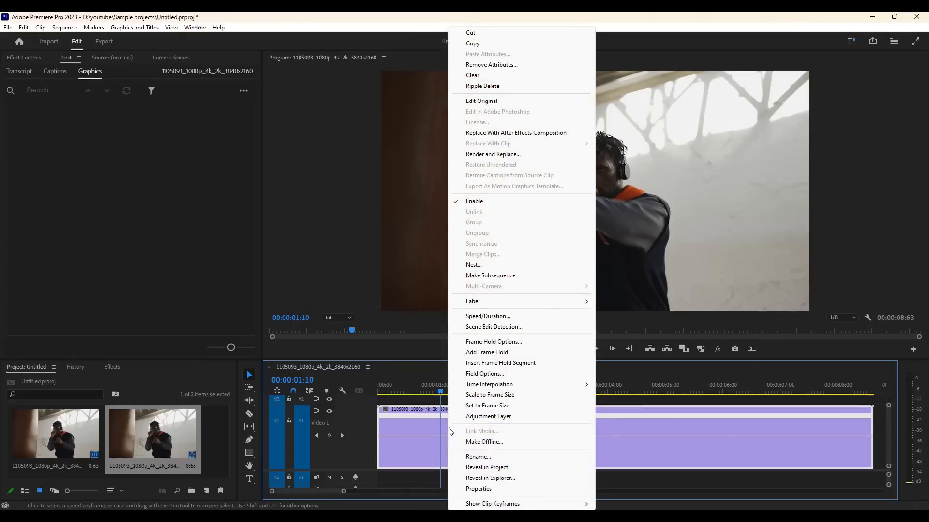
pyautogui.click(488, 316)
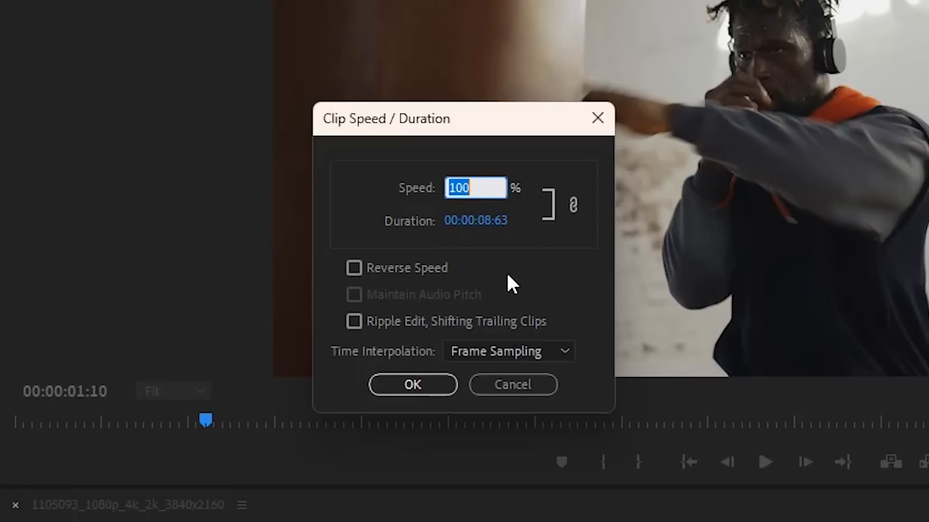
pyautogui.write('200')
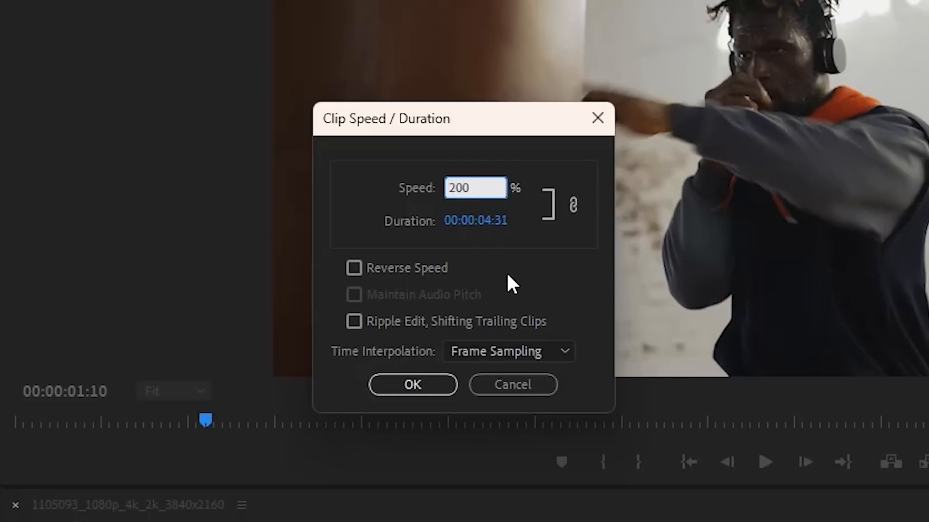
pyautogui.press('BackSpace')
pyautogui.press('BackSpace')
pyautogui.press('BackSpace')
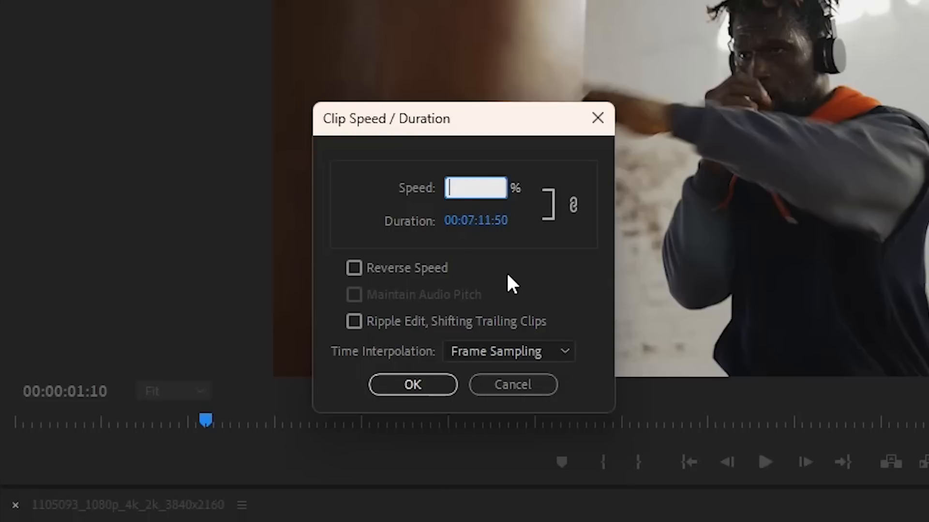
pyautogui.write('50')
pyautogui.click(535, 383)
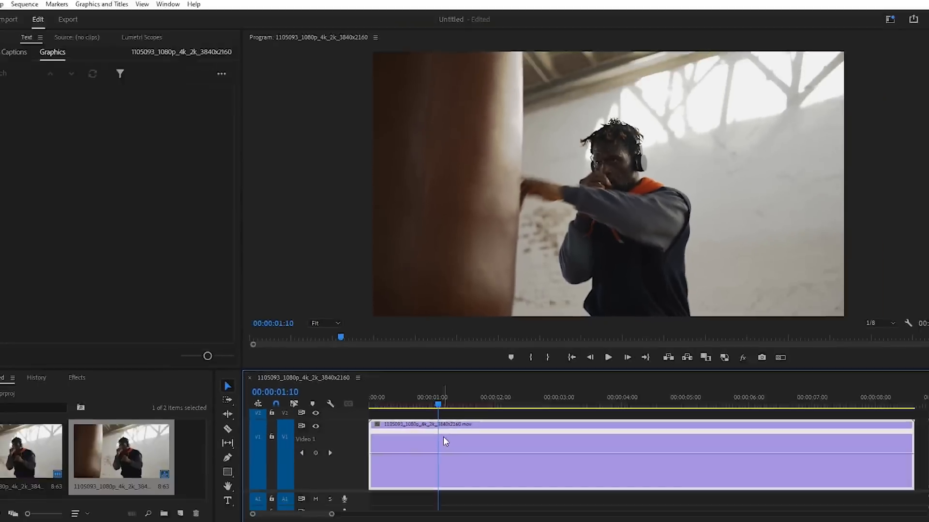
# Place the playhead at 00:00:01:48, and add a speed keyframe there on the clip's speed line
pyautogui.moveTo(438, 404); pyautogui.dragTo(463, 394)
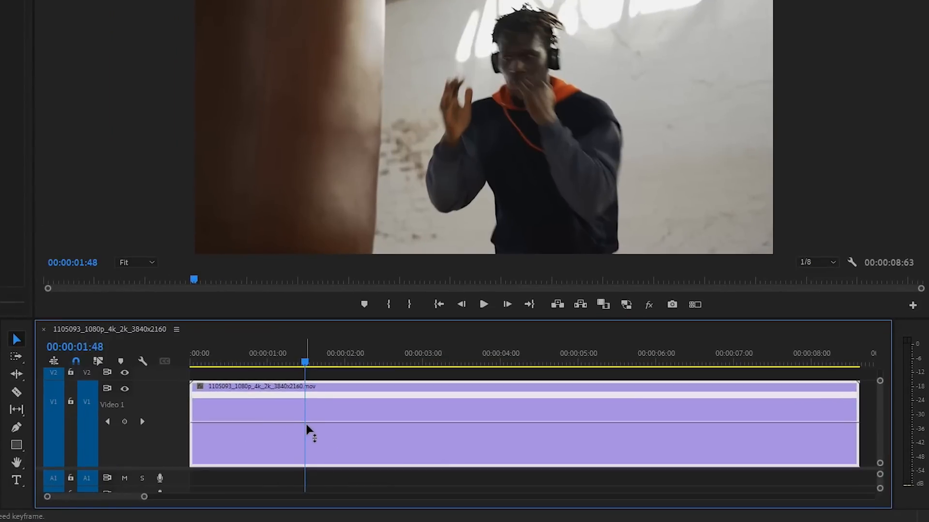
pyautogui.moveTo(305, 422)
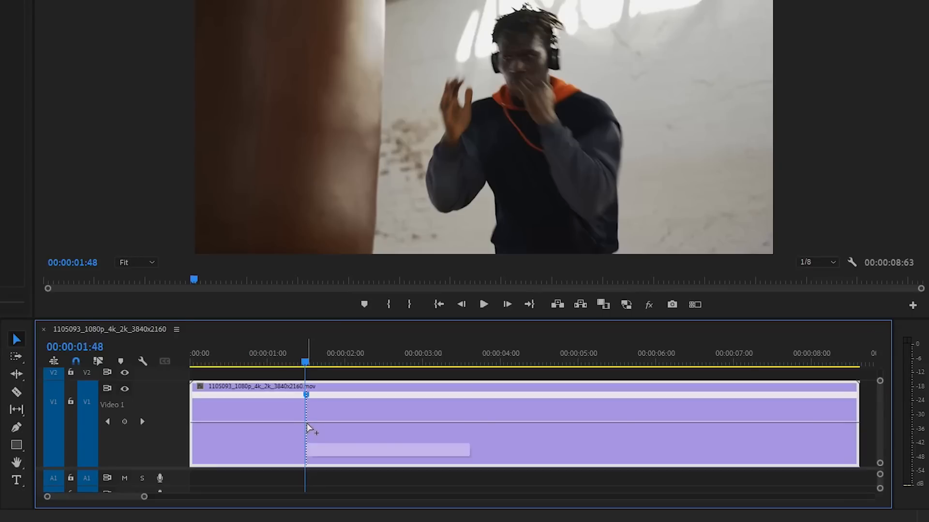
pyautogui.keyDown('ctrl'); pyautogui.click(306, 423); pyautogui.keyUp('ctrl')
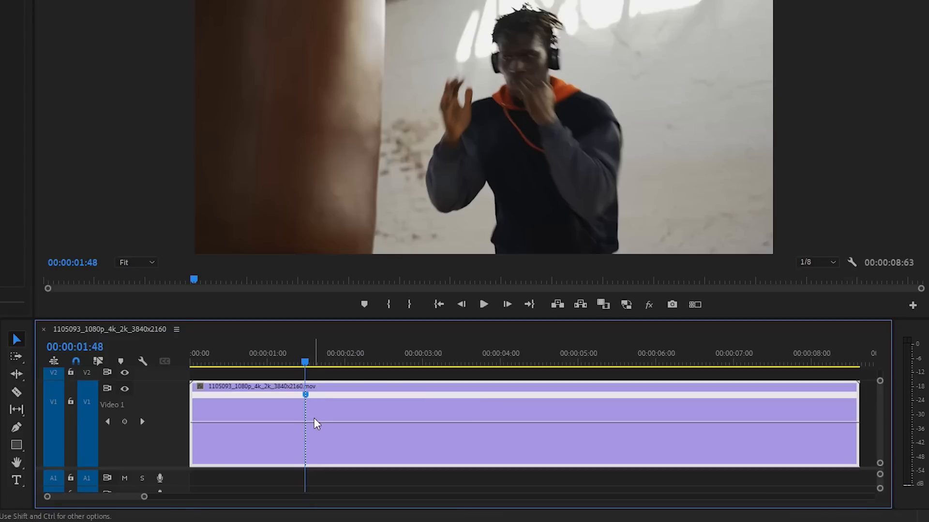
# Raise the speed of the entire clip, and add a speed keyframe at 00:00:01:48 with the Pen tool
pyautogui.moveTo(315, 422); pyautogui.dragTo(312, 417)
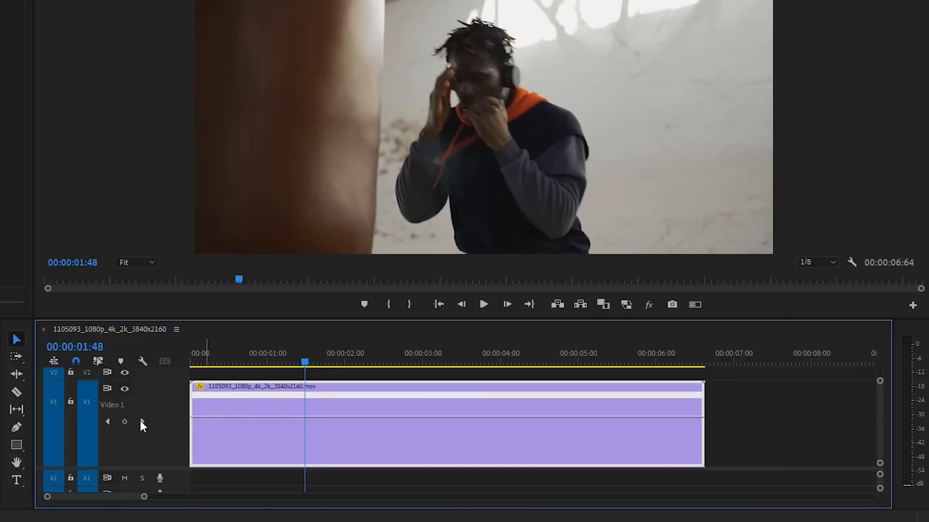
pyautogui.click(17, 429)
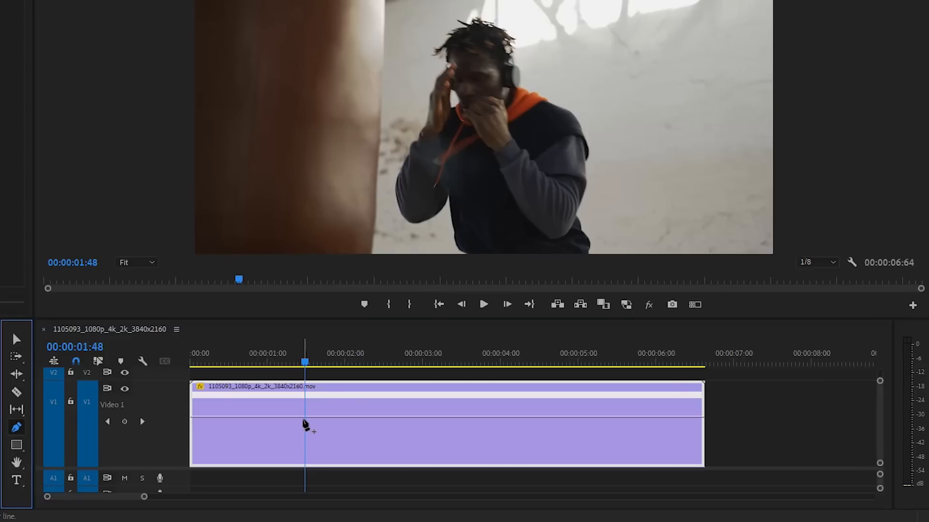
pyautogui.click(324, 417)
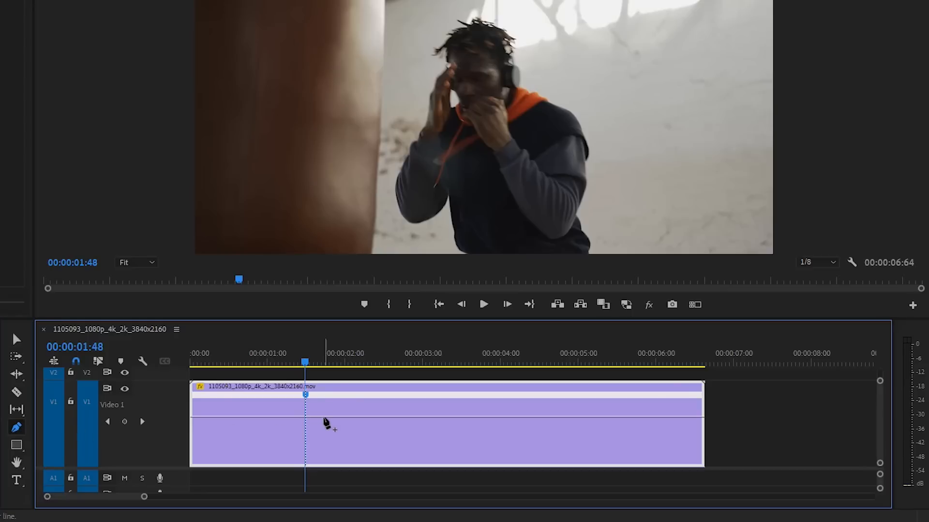
# Add two more speed keyframes after the one at the playhead, and undo both of them
pyautogui.click(324, 417)
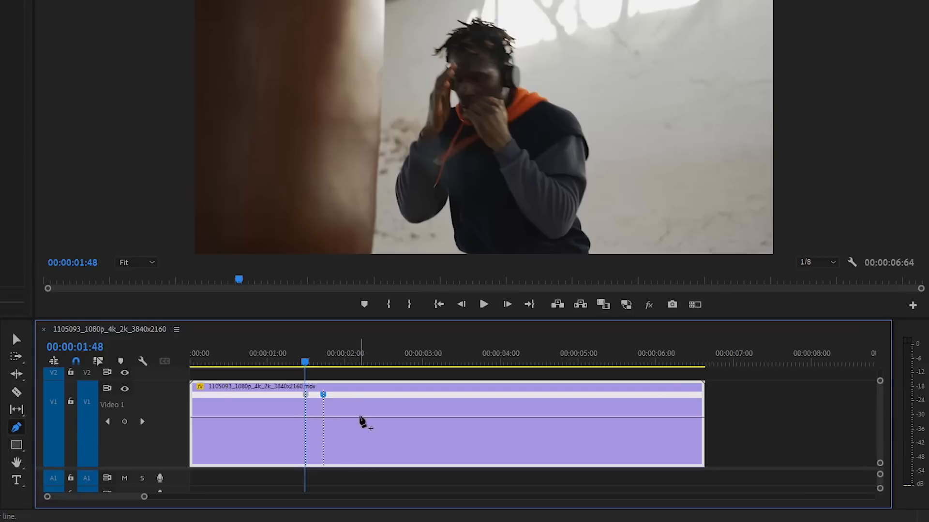
pyautogui.click(359, 418)
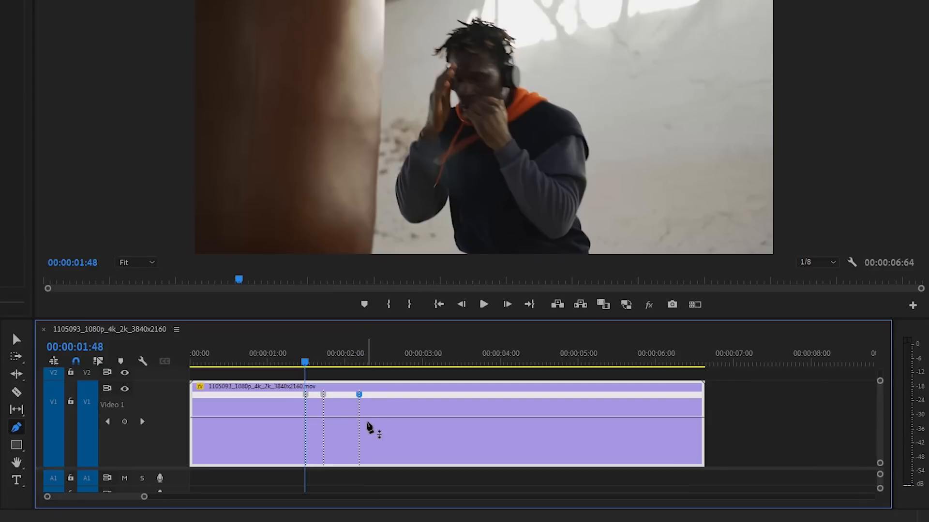
pyautogui.hotkey('ctrl', 'z')
pyautogui.hotkey('ctrl', 'z')
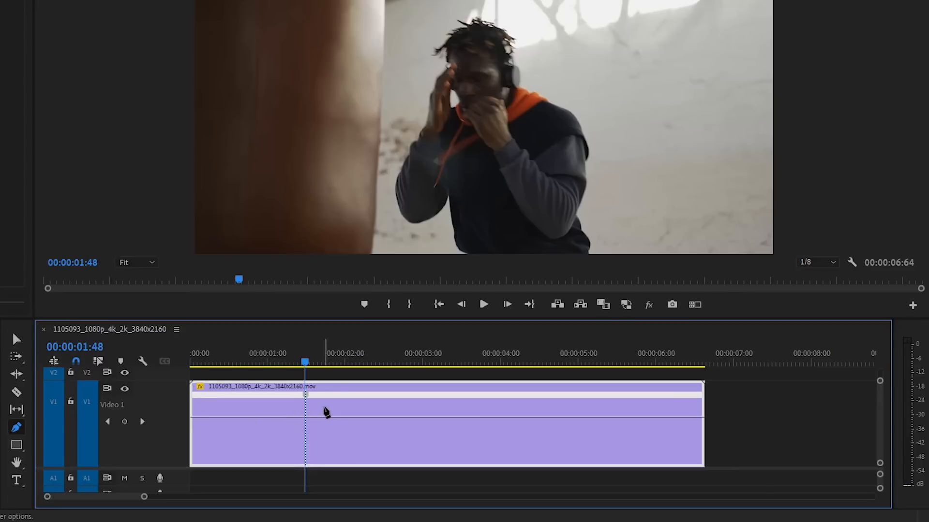
# Lower the speed line of the clip section after the keyframe at 00:00:01:48 to create slow motion
pyautogui.press('v')
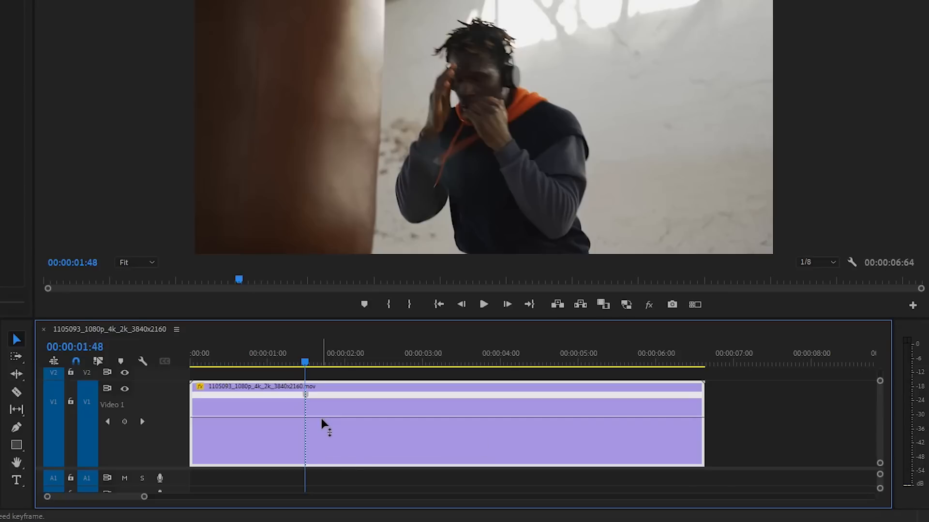
pyautogui.moveTo(323, 418); pyautogui.dragTo(322, 437)
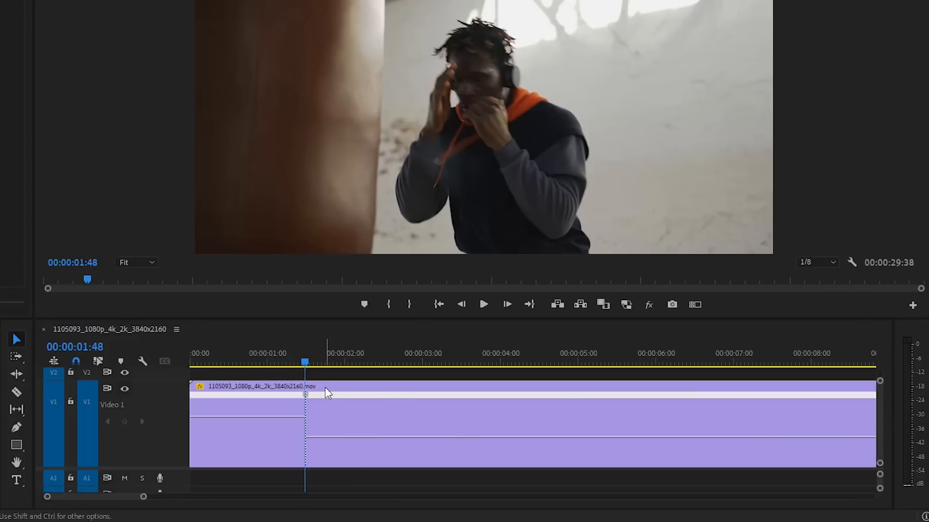
# Play the clip from the start to preview the change from fast to slow motion
pyautogui.click(193, 356)
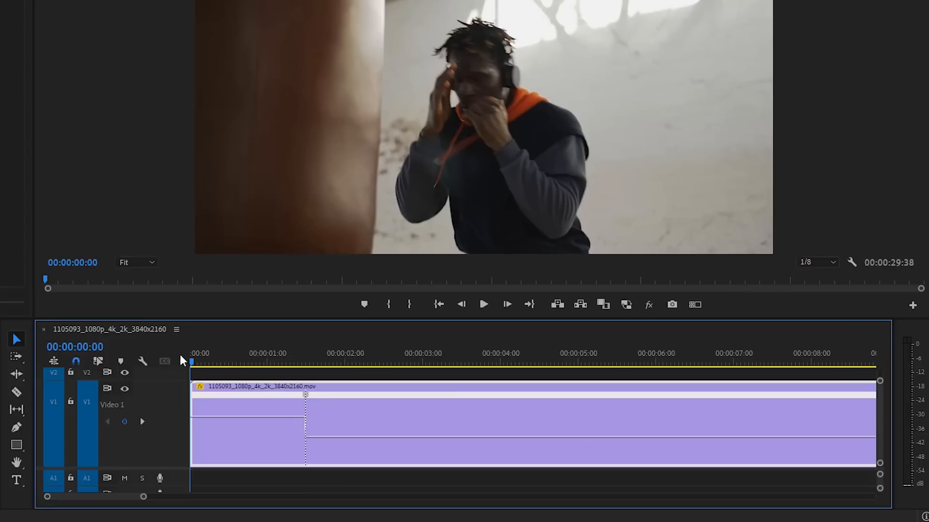
pyautogui.click(484, 305)
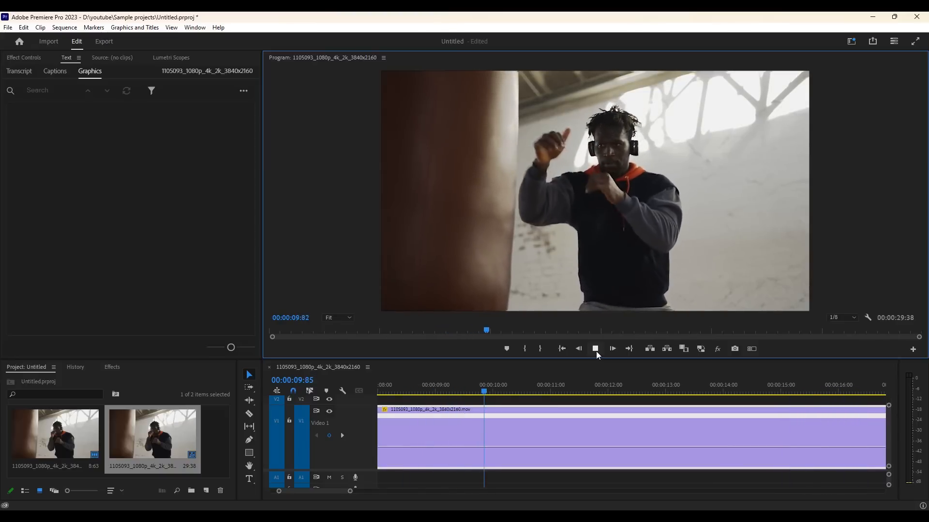
pyautogui.click(596, 351)
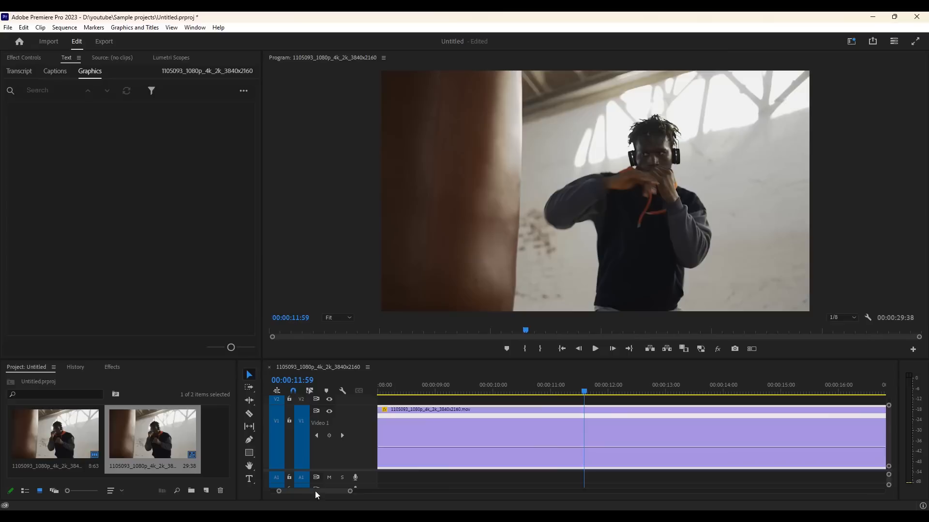
# Spread the speed keyframe at 00:00:01:48 into a transition ending just before 00:00:02:00, and bend it into a smooth curve
pyautogui.moveTo(315, 491); pyautogui.dragTo(297, 488)
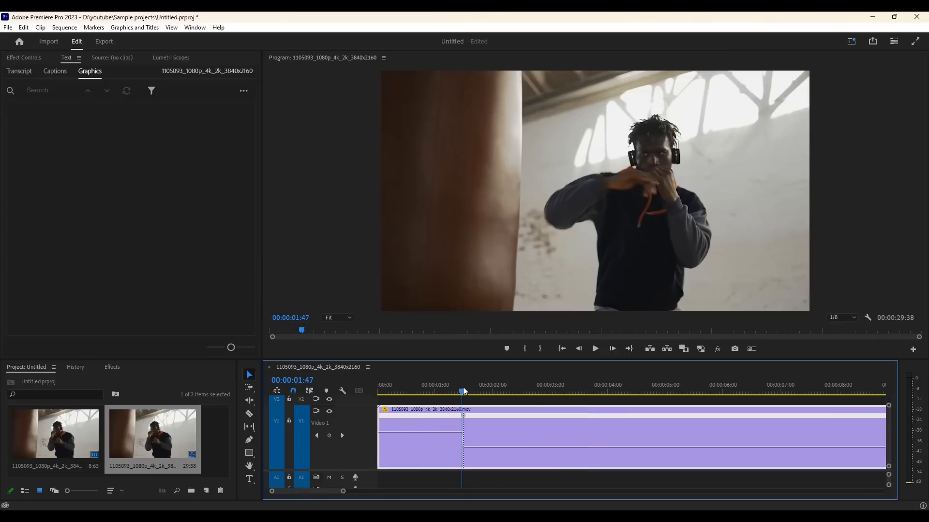
pyautogui.moveTo(463, 389); pyautogui.dragTo(448, 389)
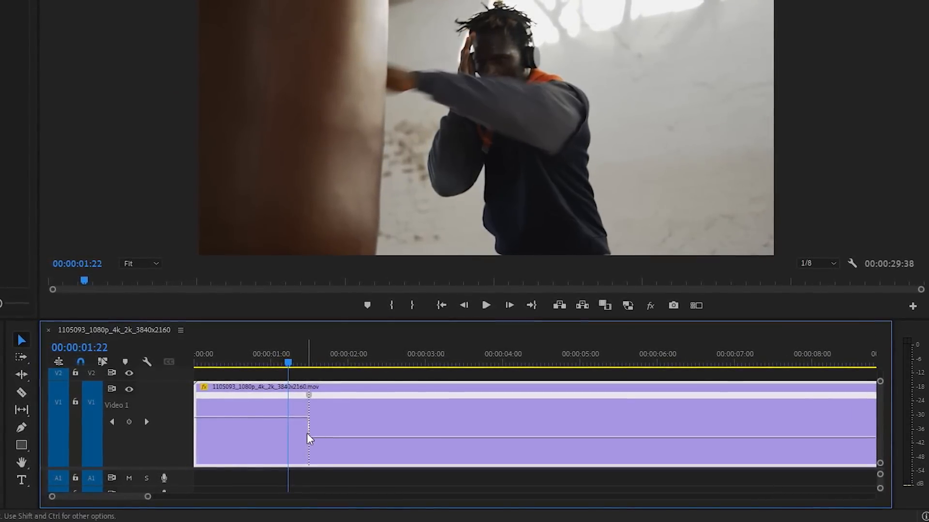
pyautogui.click(314, 397)
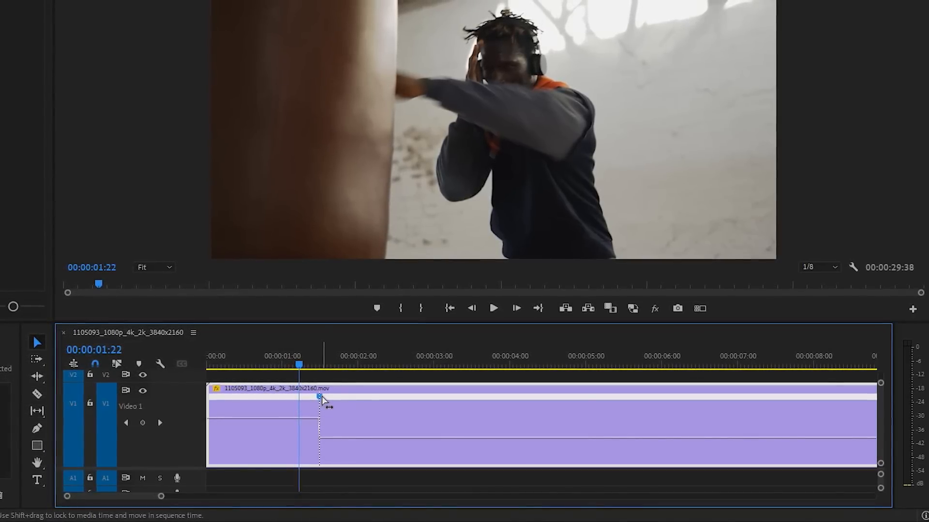
pyautogui.moveTo(326, 399); pyautogui.dragTo(345, 396)
pyautogui.click(312, 421)
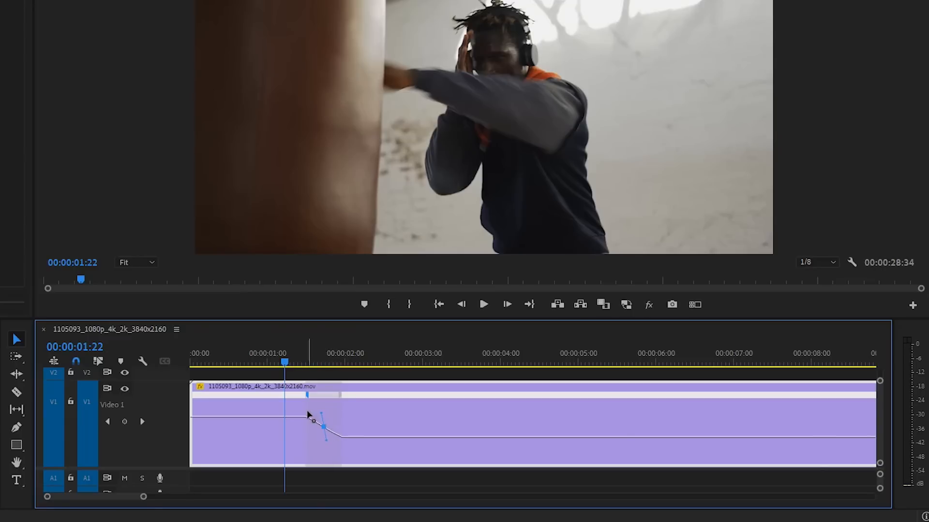
pyautogui.moveTo(308, 414); pyautogui.dragTo(271, 431)
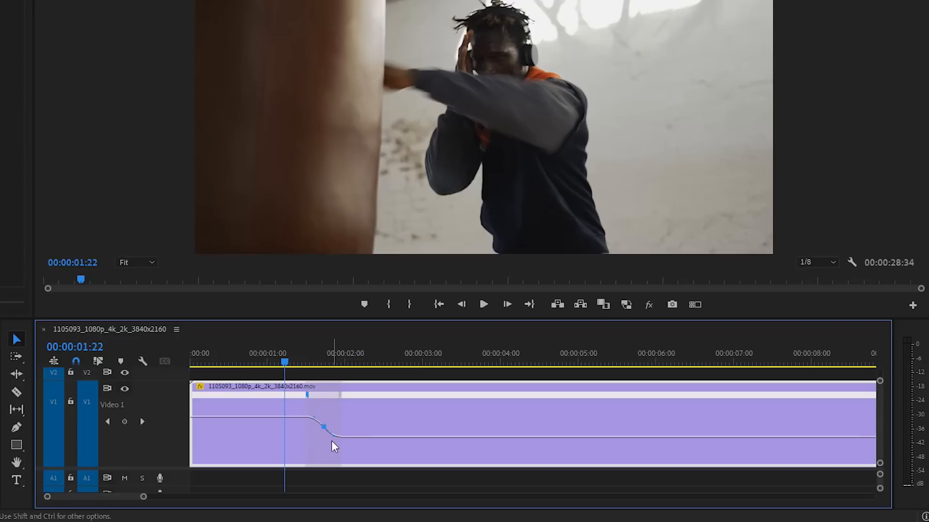
# Play the sequence from the start to preview the smoothed speed ramp, and return the playhead to 00:00:00:00
pyautogui.click(191, 364)
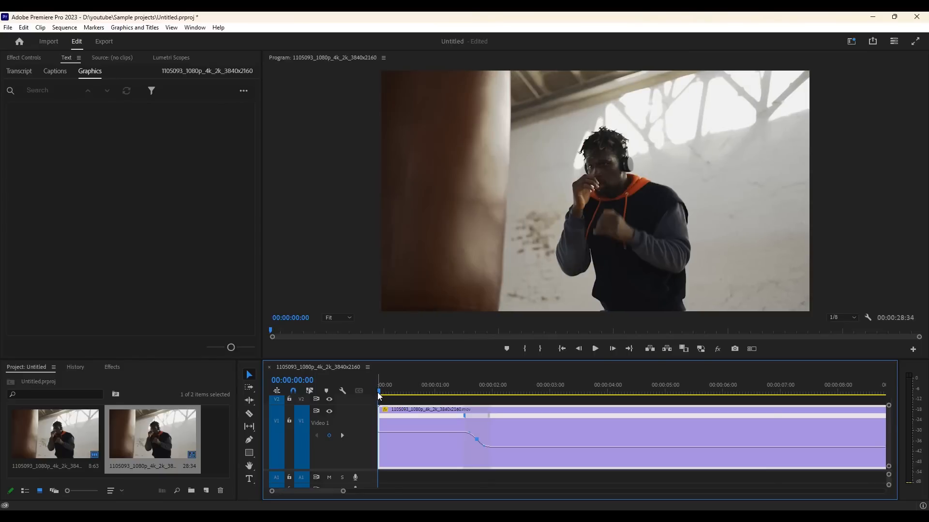
pyautogui.click(595, 349)
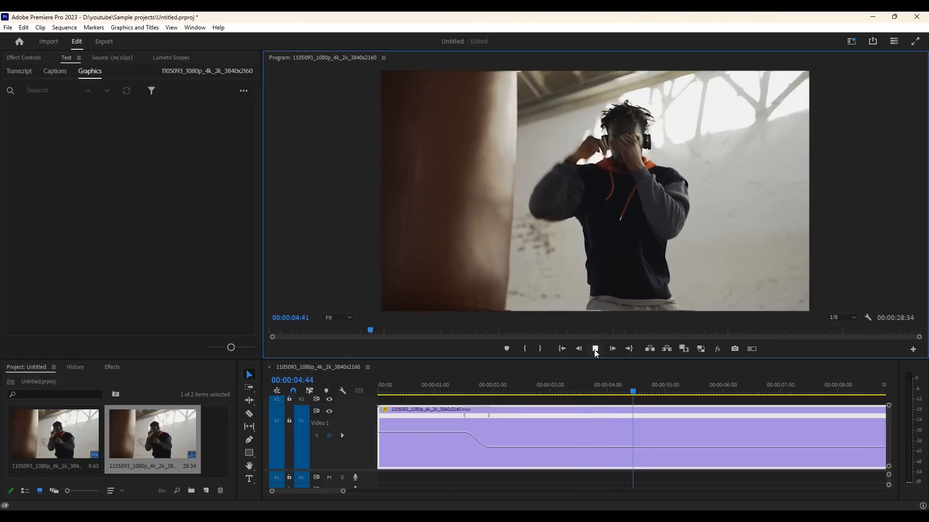
pyautogui.click(595, 349)
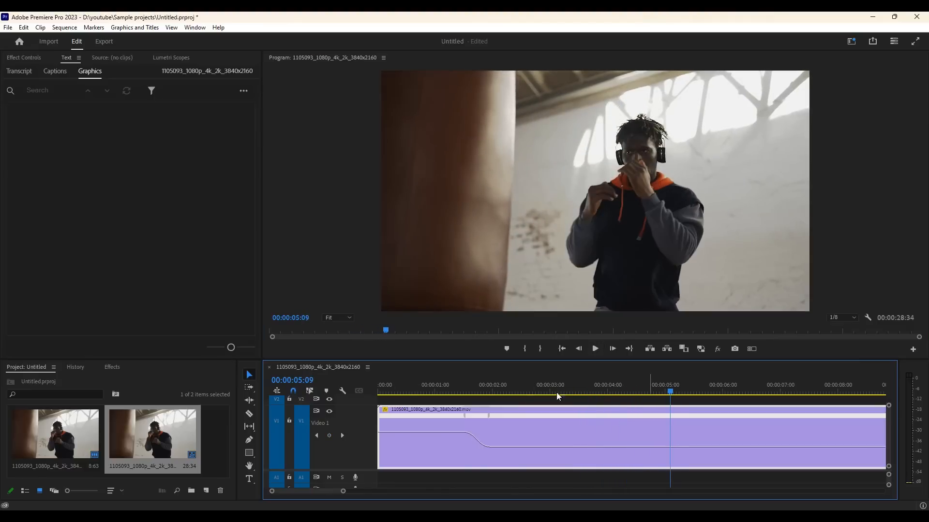
pyautogui.click(378, 392)
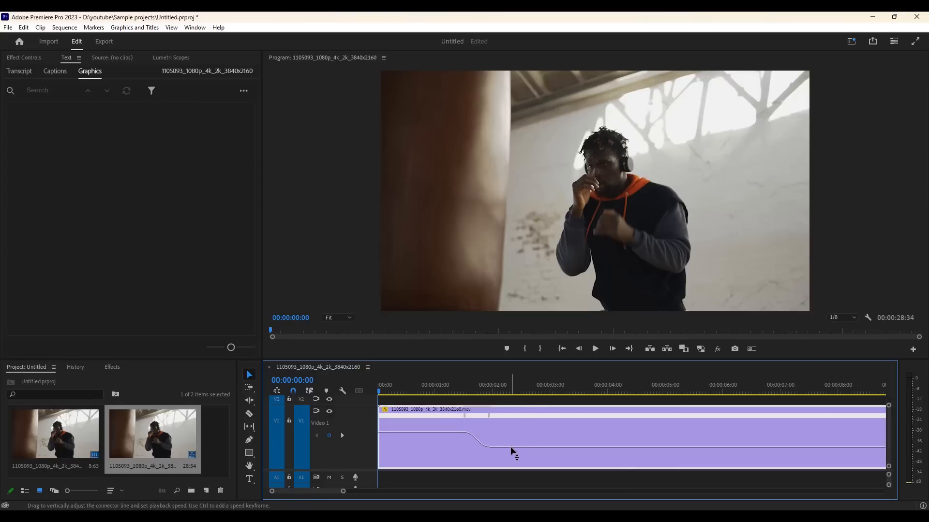
# Lower the speed of the section after the ramp to about 8%, and play it from 00:00:02:22
pyautogui.moveTo(512, 451); pyautogui.dragTo(511, 454)
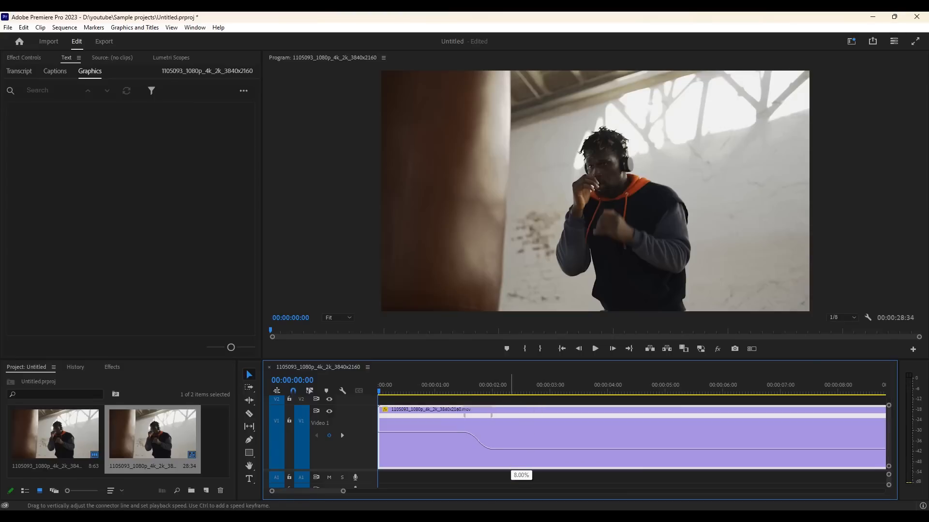
pyautogui.click(506, 387)
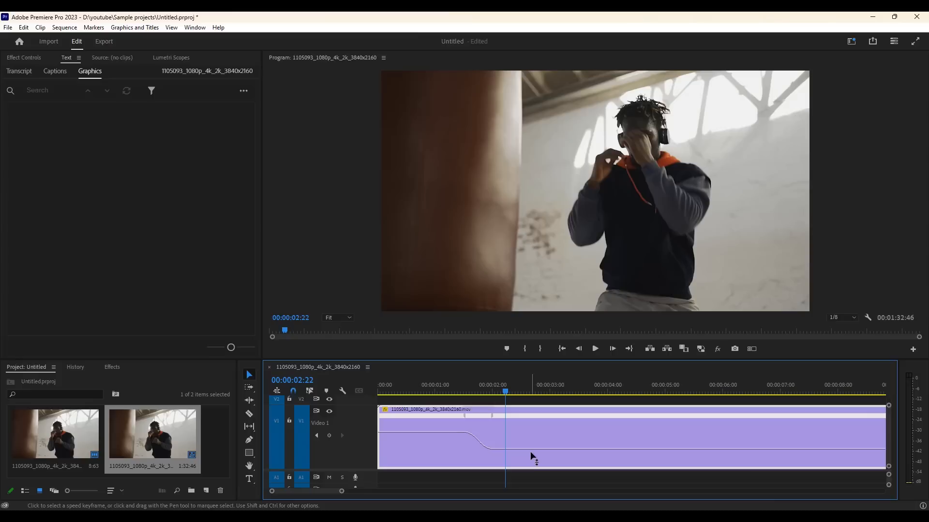
pyautogui.press('space')
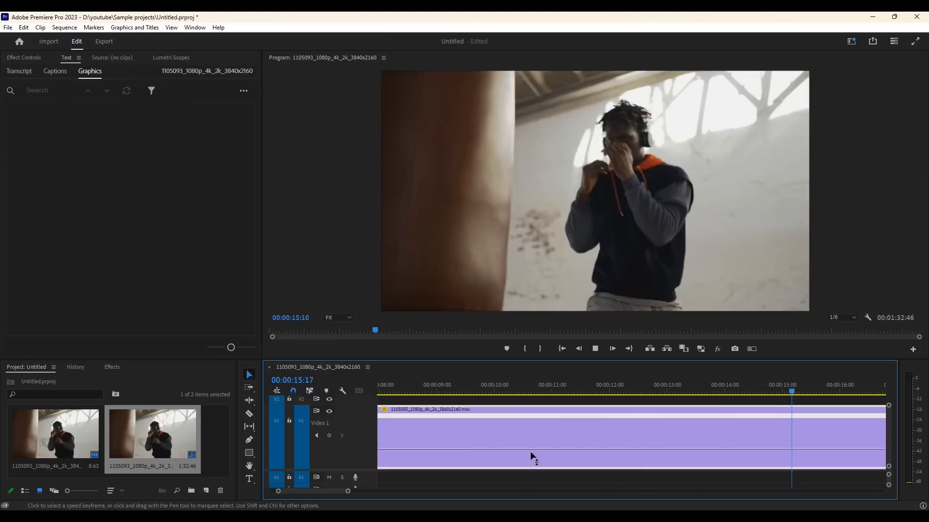
pyautogui.press('space')
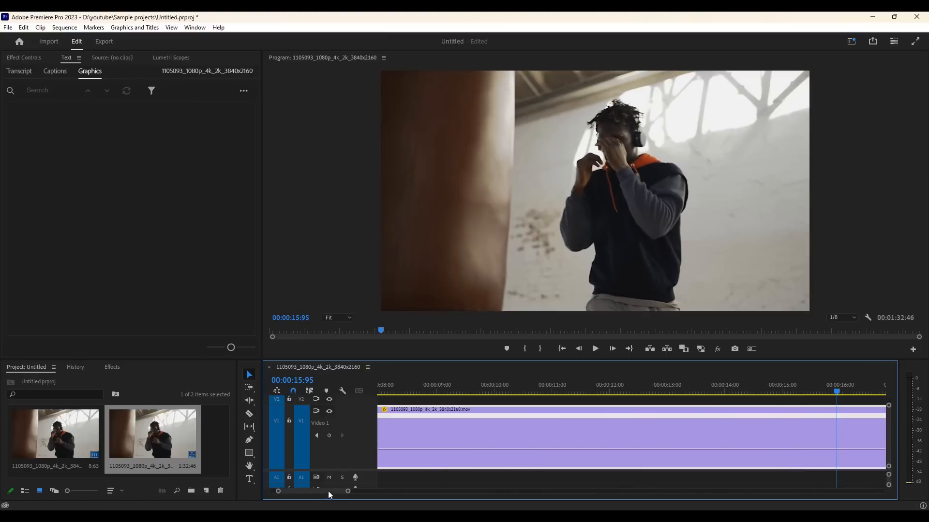
# Raise the speed of the slow section after the ramp to about 23%
pyautogui.moveTo(324, 491); pyautogui.dragTo(307, 493)
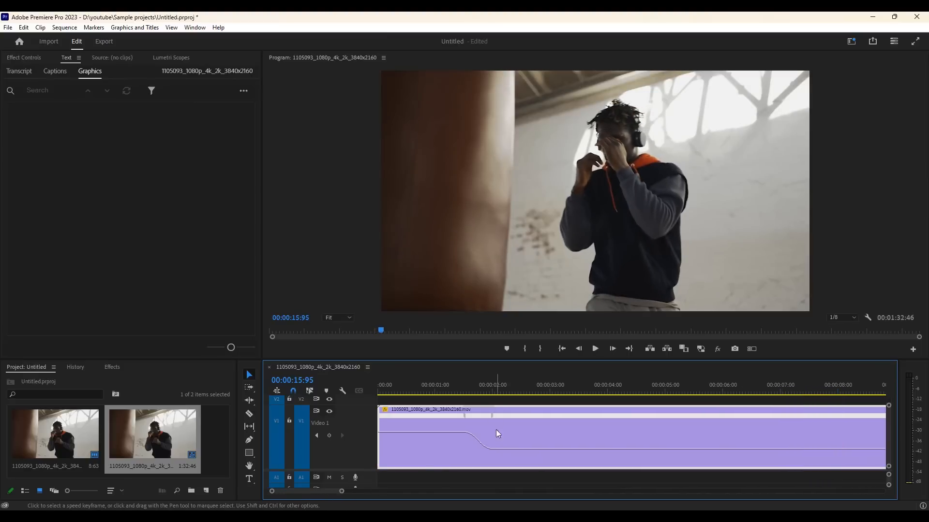
pyautogui.moveTo(503, 450); pyautogui.dragTo(503, 447)
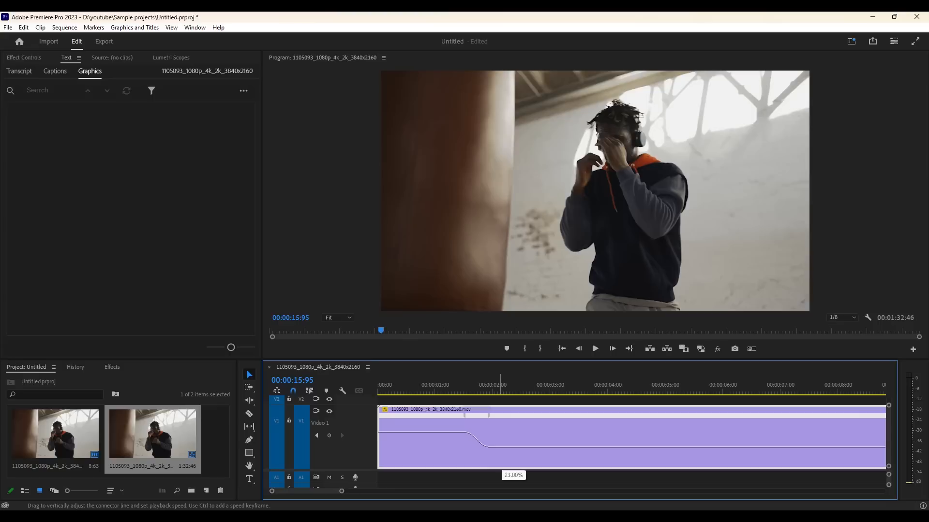
pyautogui.moveTo(503, 446); pyautogui.dragTo(503, 446)
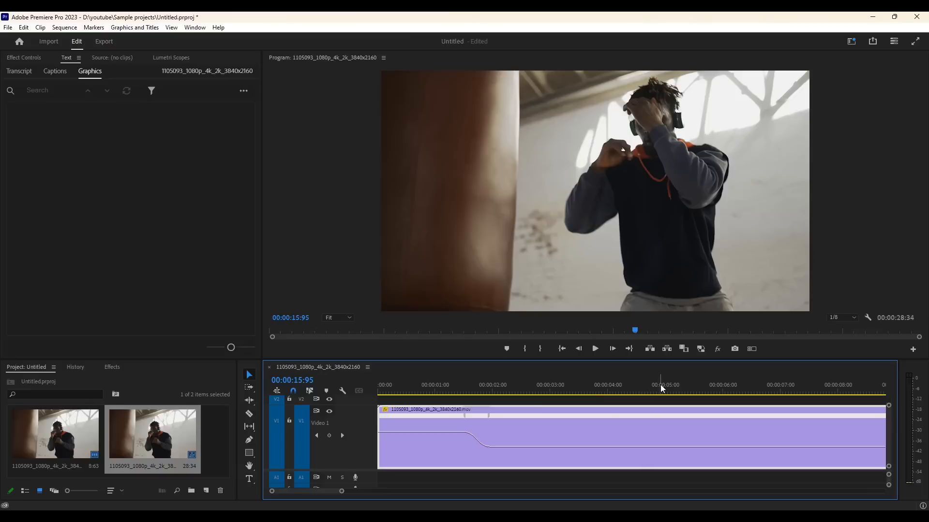
# Add a speed keyframe at 00:00:04:57, and raise the speed of the section after it
pyautogui.moveTo(666, 386); pyautogui.dragTo(644, 402)
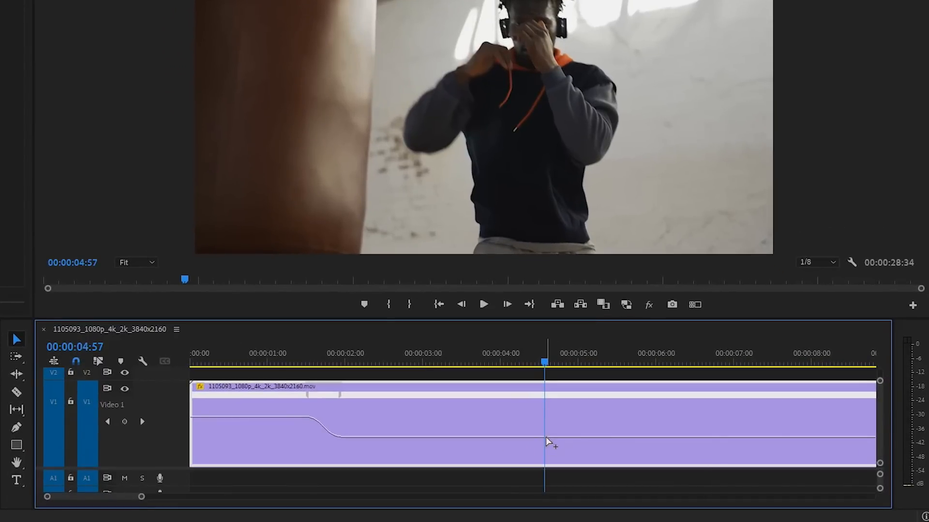
pyautogui.keyDown('ctrl'); pyautogui.click(546, 437); pyautogui.keyUp('ctrl')
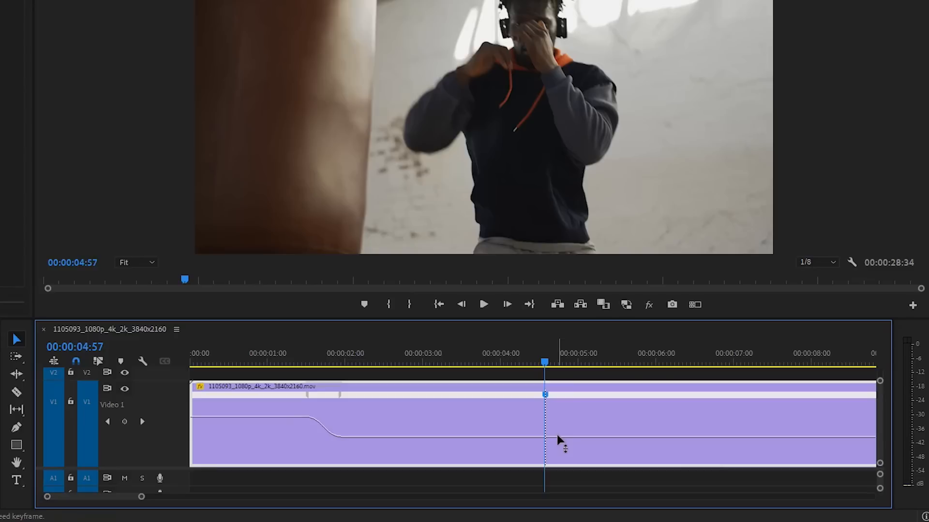
pyautogui.moveTo(558, 438); pyautogui.dragTo(558, 422)
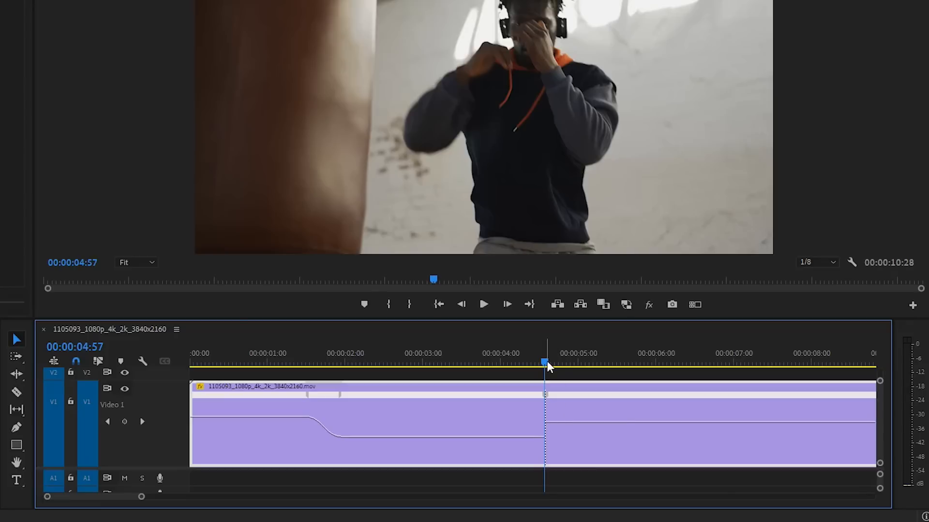
# Split the speed keyframe at 00:00:04:57 into a gradual ramp ending at about 00:00:04:80, and show its curve handles
pyautogui.click(546, 395)
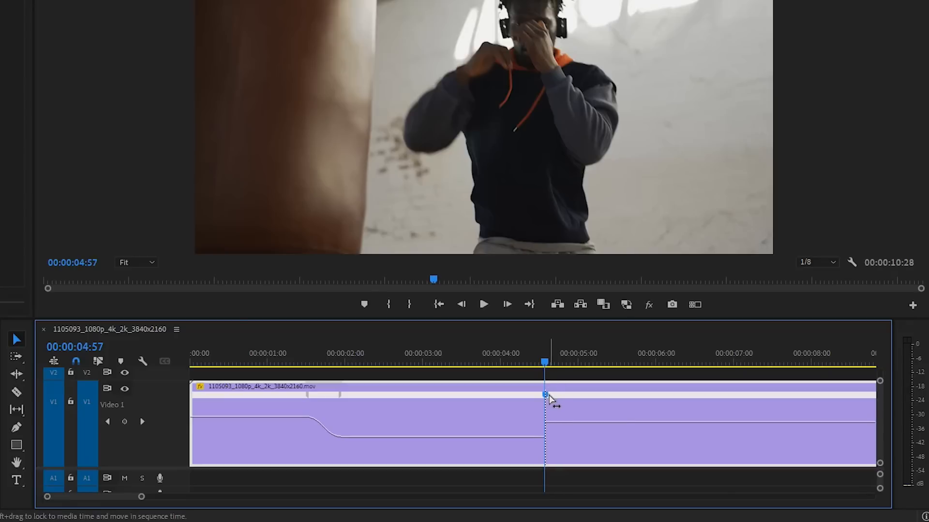
pyautogui.moveTo(549, 397); pyautogui.dragTo(558, 422)
pyautogui.click(556, 429)
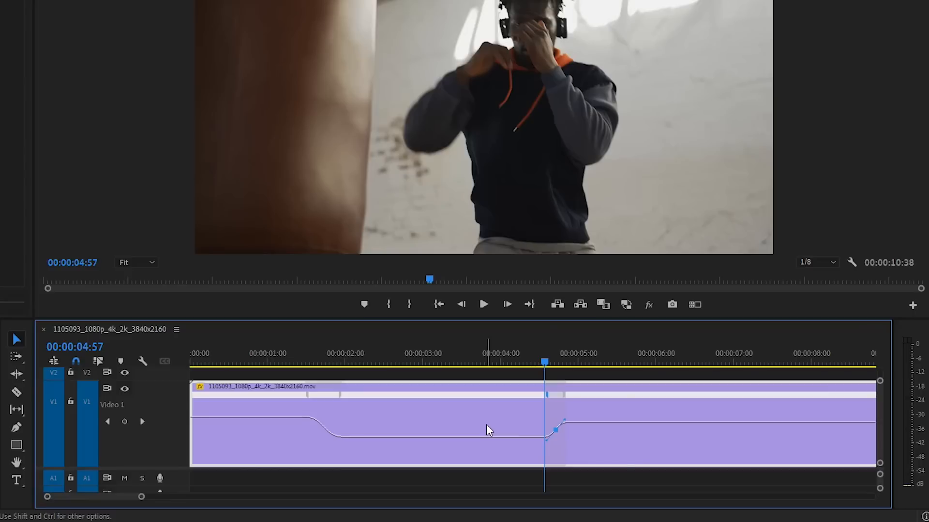
# Play the sequence from the start to preview both speed ramps
pyautogui.click(189, 357)
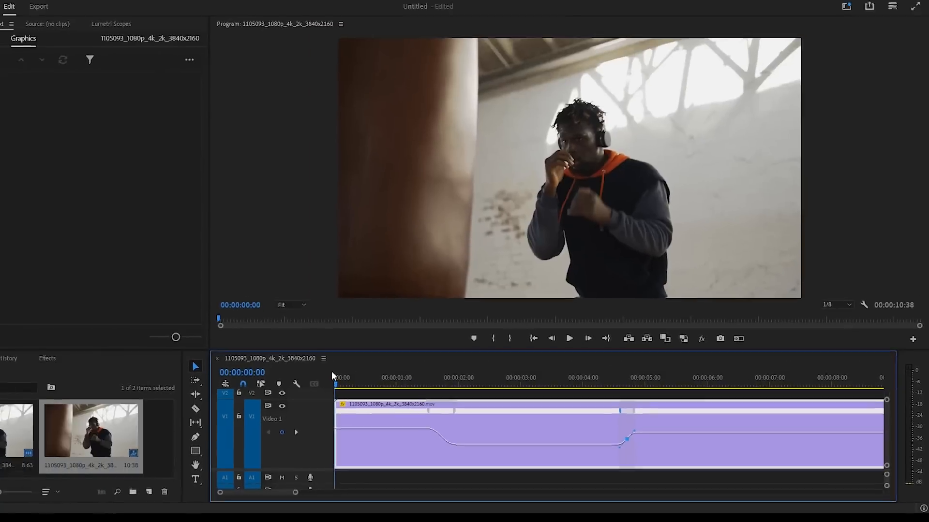
pyautogui.click(485, 307)
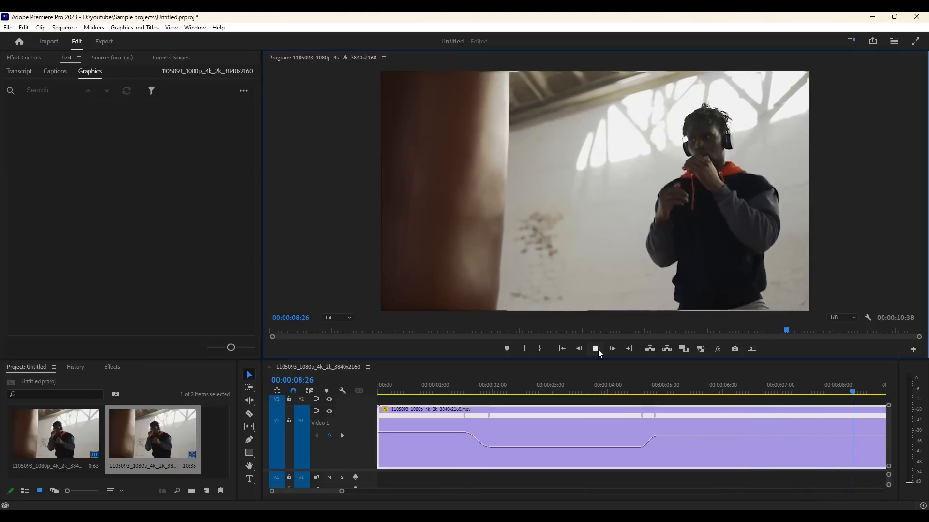
pyautogui.click(597, 349)
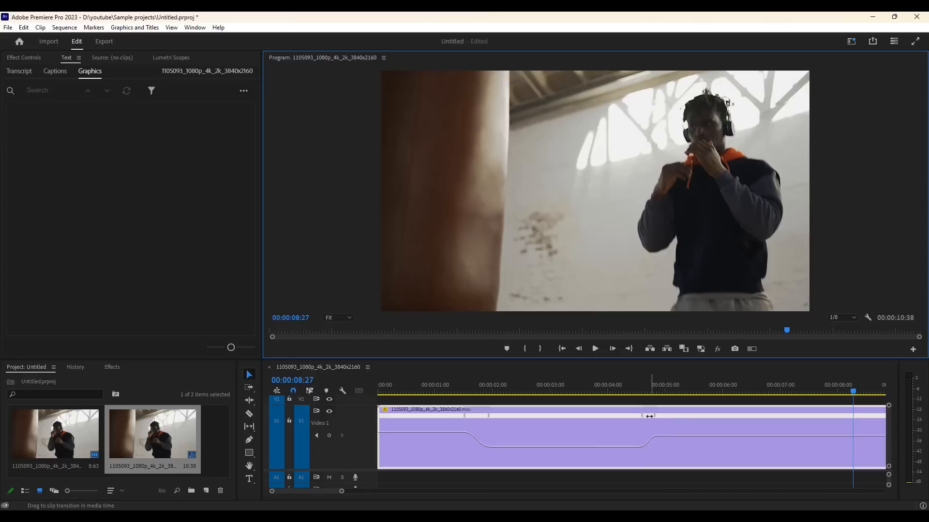
# Slide the second speed transition about one second later, and shift the first transition slightly later on the clip
pyautogui.moveTo(651, 417); pyautogui.dragTo(717, 415)
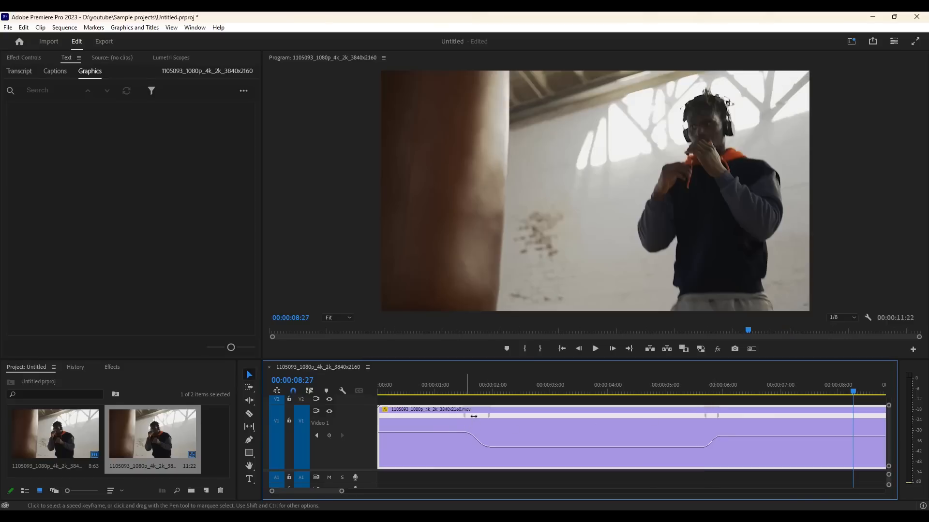
pyautogui.moveTo(474, 416); pyautogui.dragTo(503, 420)
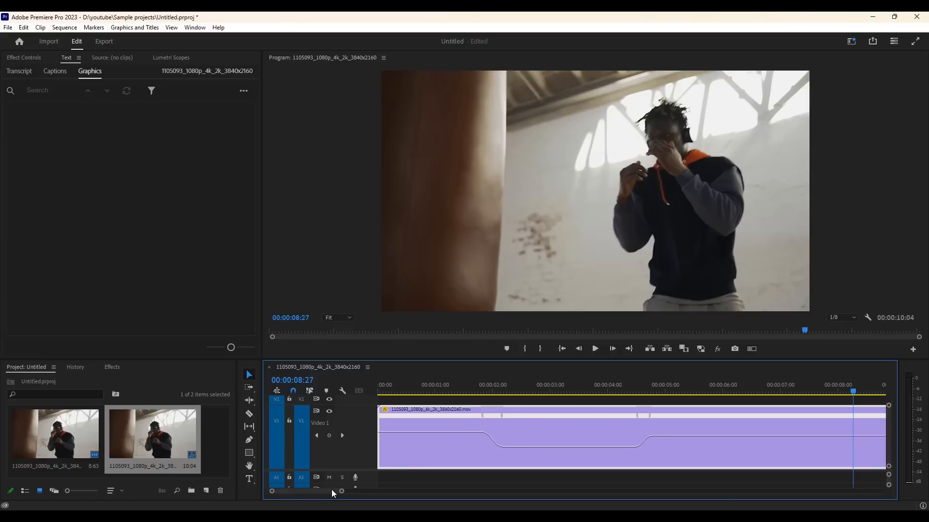
# Place the playhead at 00:00:06:02 in the clip's second fast section, and add a speed keyframe there
pyautogui.scroll(-3, 332, 490)
pyautogui.scroll(-1, 332, 492)
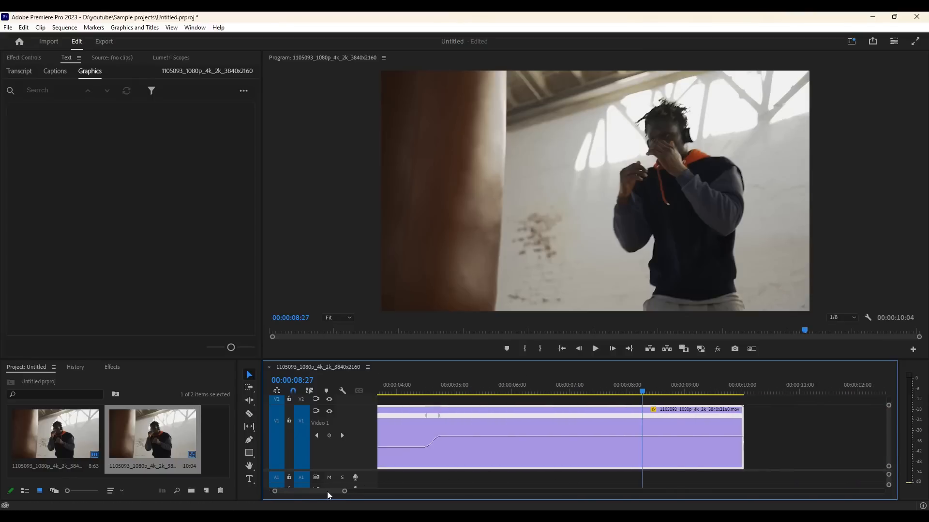
pyautogui.scroll(2, 327, 491)
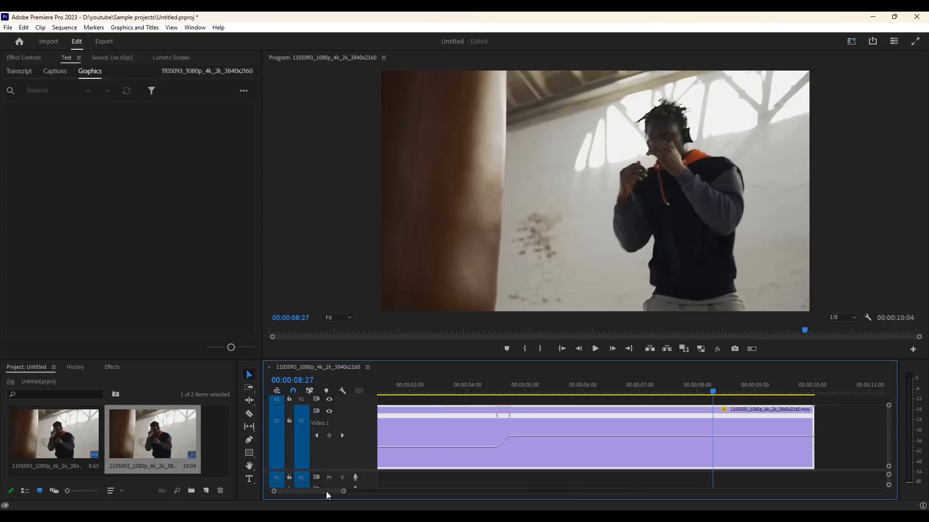
pyautogui.click(596, 390)
pyautogui.moveTo(597, 390)
pyautogui.mouseDown()
pyautogui.moveTo(571, 393)
pyautogui.moveTo(622, 394)
pyautogui.moveTo(582, 393)
pyautogui.mouseUp()
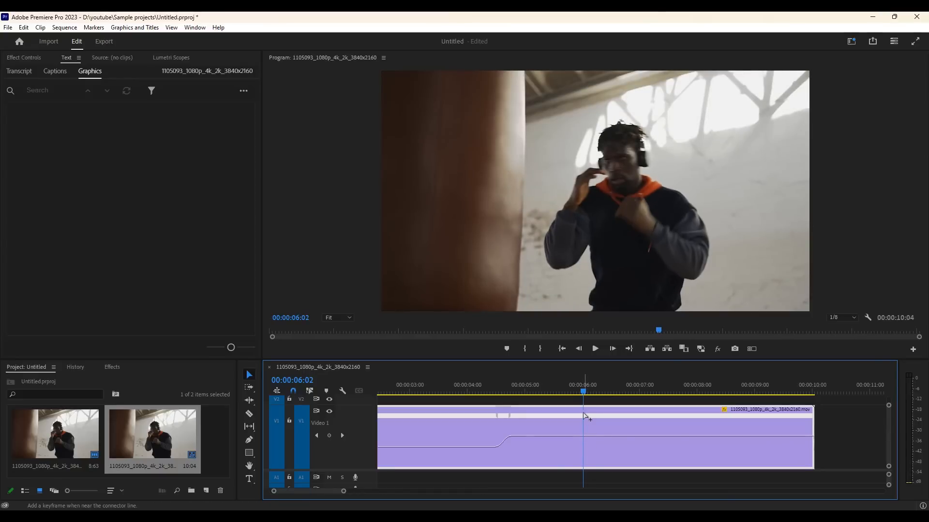
pyautogui.keyDown('ctrl'); pyautogui.click(586, 435); pyautogui.keyUp('ctrl')
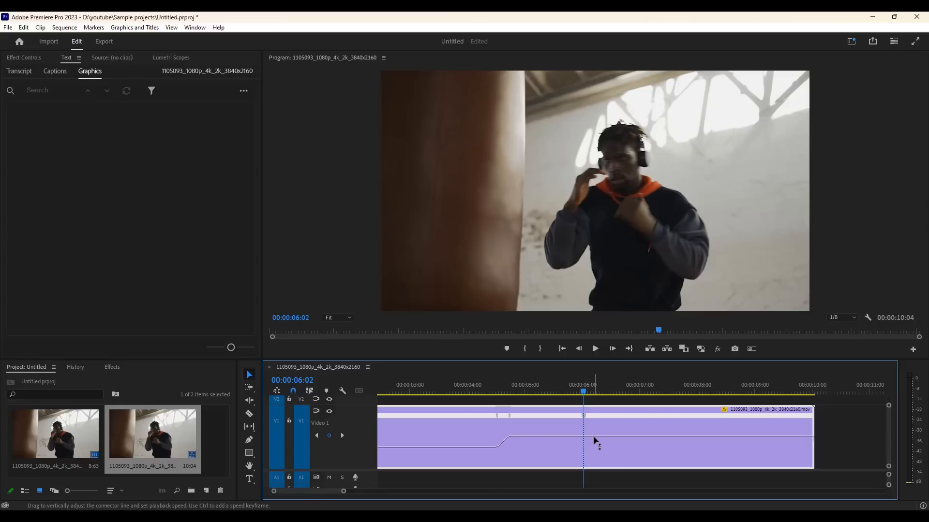
# Lower the speed of the section after 00:00:06:02, and spread that keyframe into a short, gradual slow-down ramp
pyautogui.moveTo(593, 438); pyautogui.dragTo(594, 449)
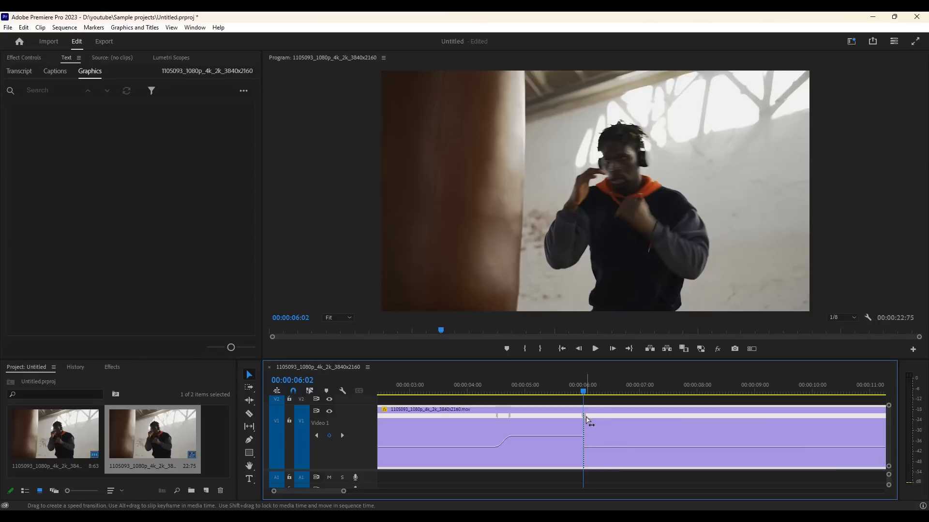
pyautogui.moveTo(586, 418); pyautogui.dragTo(555, 444)
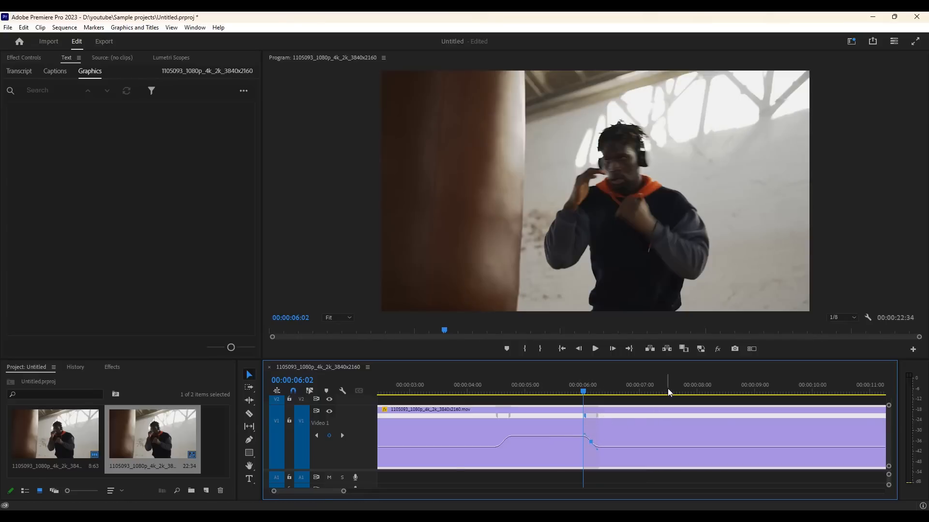
# Add a speed keyframe at 00:00:07:77, and raise the following section to about 96% speed through a short, gradual ramp
pyautogui.moveTo(668, 389)
pyautogui.mouseDown()
pyautogui.moveTo(629, 391)
pyautogui.moveTo(684, 391)
pyautogui.mouseUp()
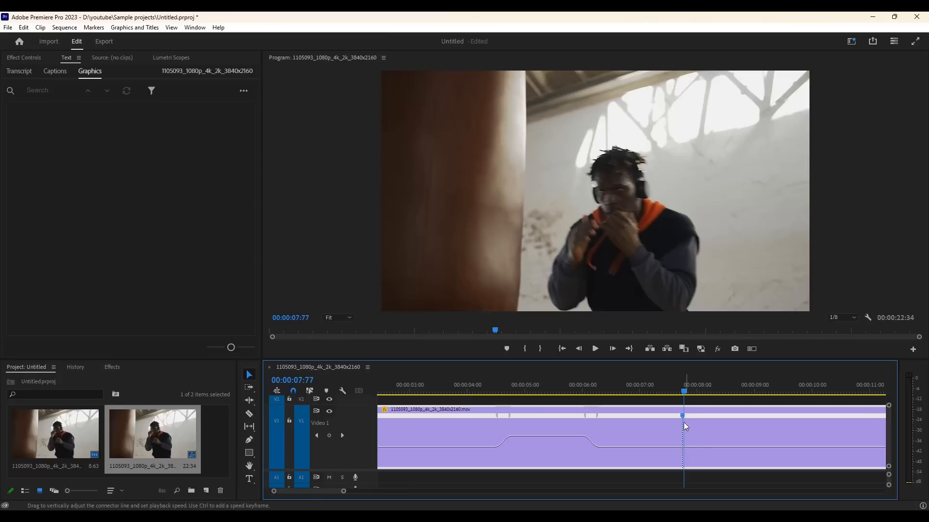
pyautogui.moveTo(690, 449); pyautogui.dragTo(692, 437)
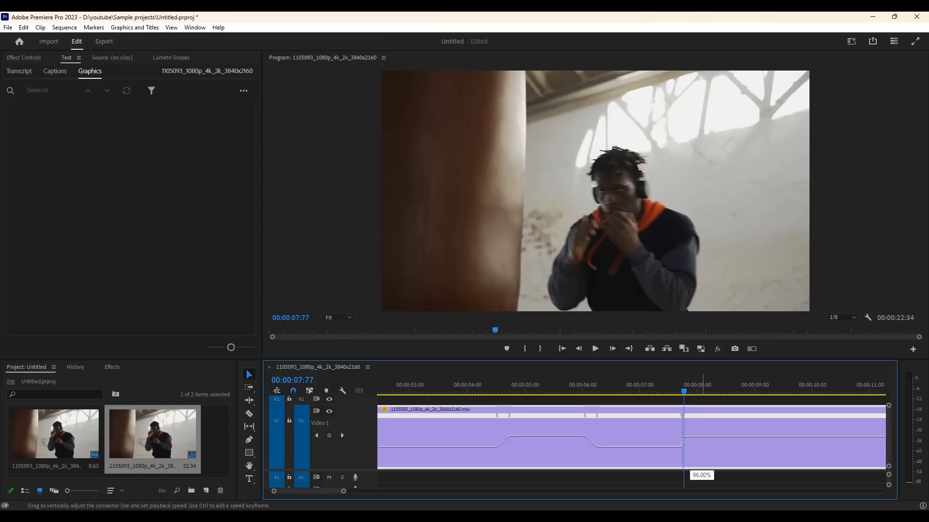
pyautogui.moveTo(691, 437); pyautogui.dragTo(699, 419)
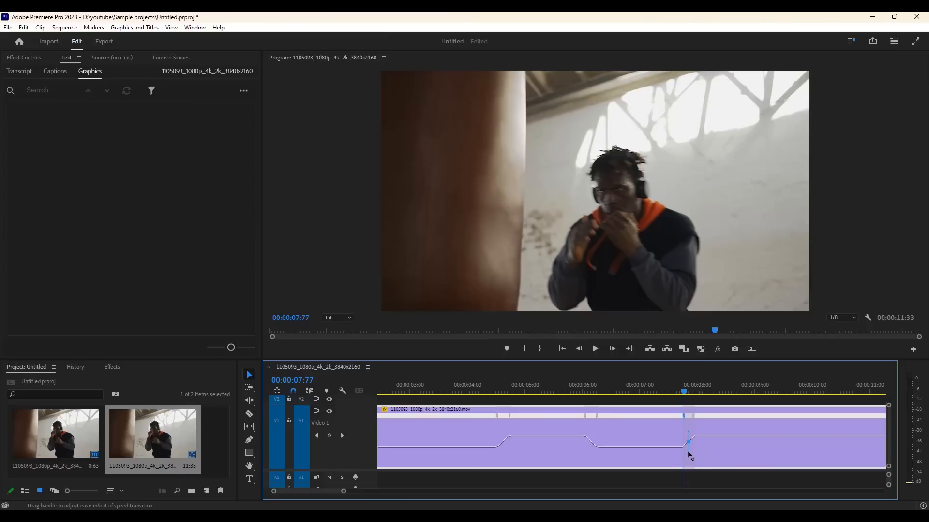
pyautogui.moveTo(689, 455); pyautogui.dragTo(654, 453)
# Play the sequence from the start to preview all the fast and slow sections through to the clip's end
pyautogui.moveTo(314, 494); pyautogui.dragTo(284, 493)
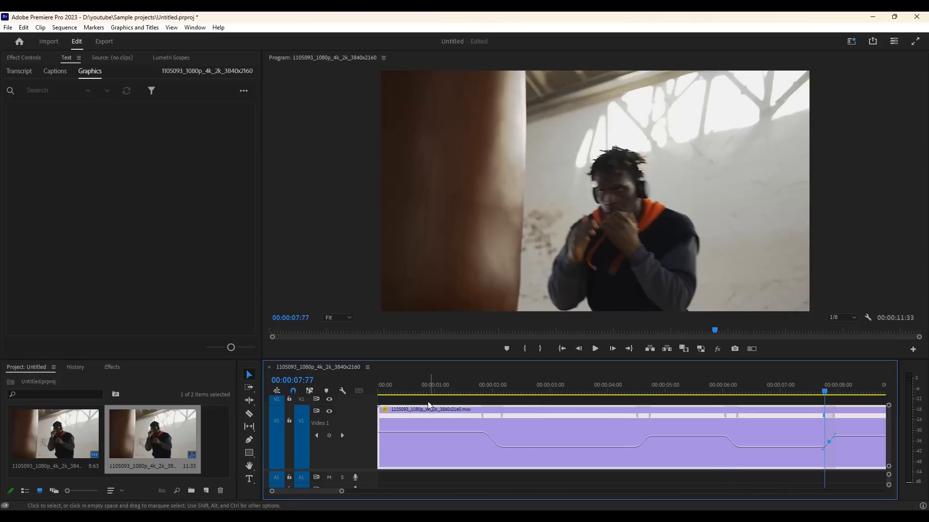
pyautogui.click(596, 349)
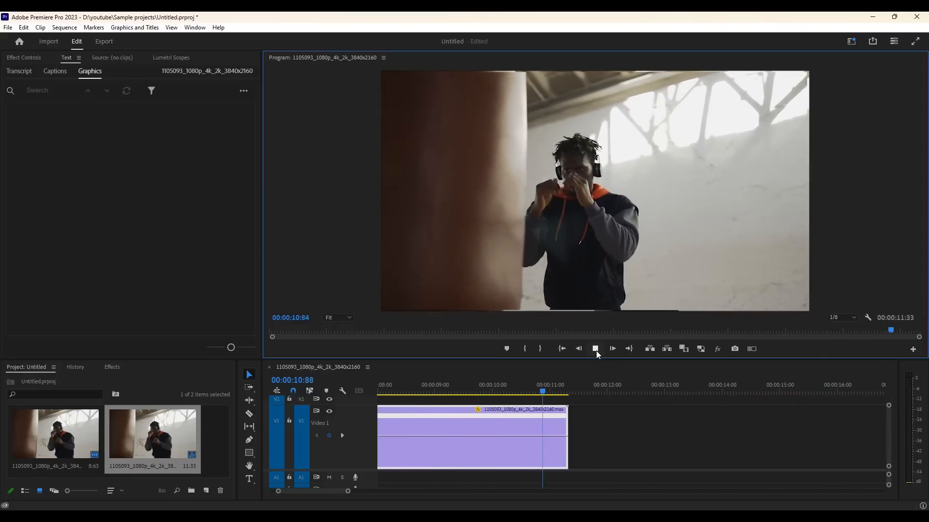
# Shift the slow-down transition near six seconds to about 00:00:06:21, and fine-tune the timing of the last speed-up transition
pyautogui.moveTo(326, 492); pyautogui.dragTo(322, 491)
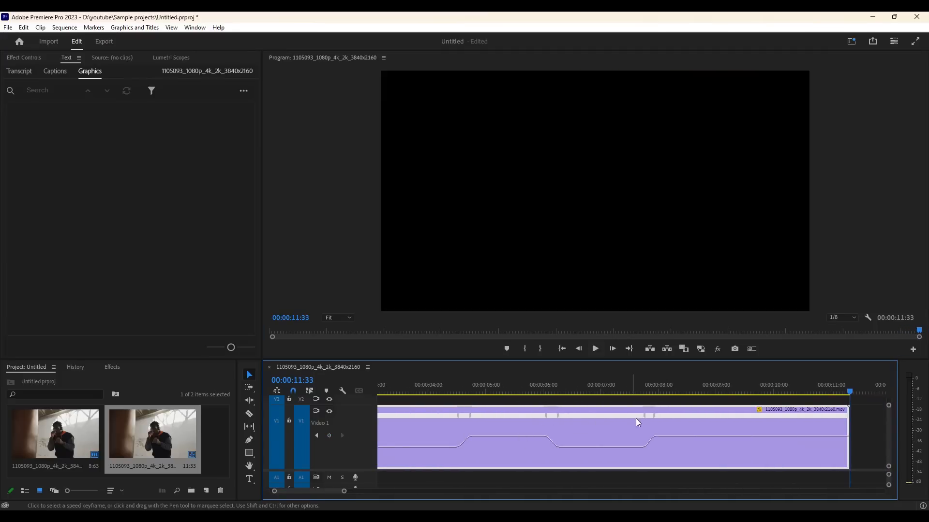
pyautogui.moveTo(653, 416); pyautogui.dragTo(679, 416)
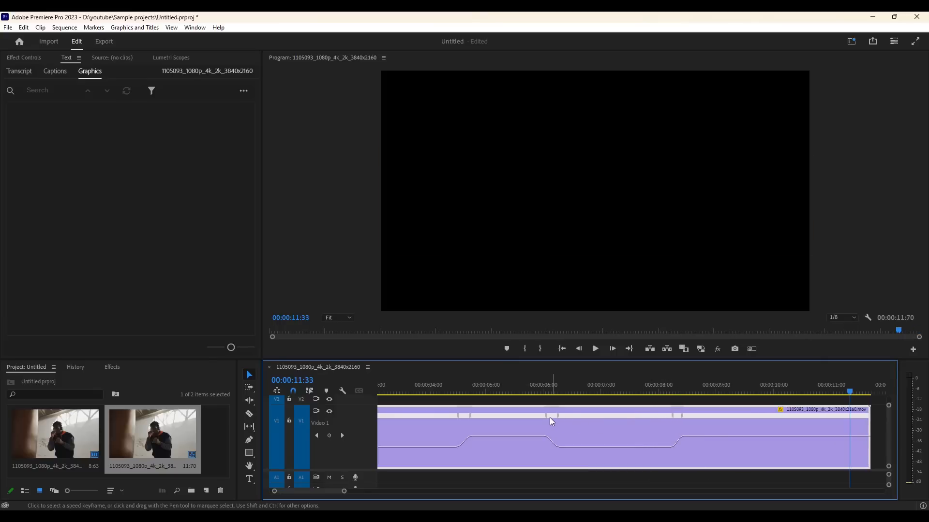
pyautogui.moveTo(549, 415); pyautogui.dragTo(559, 415)
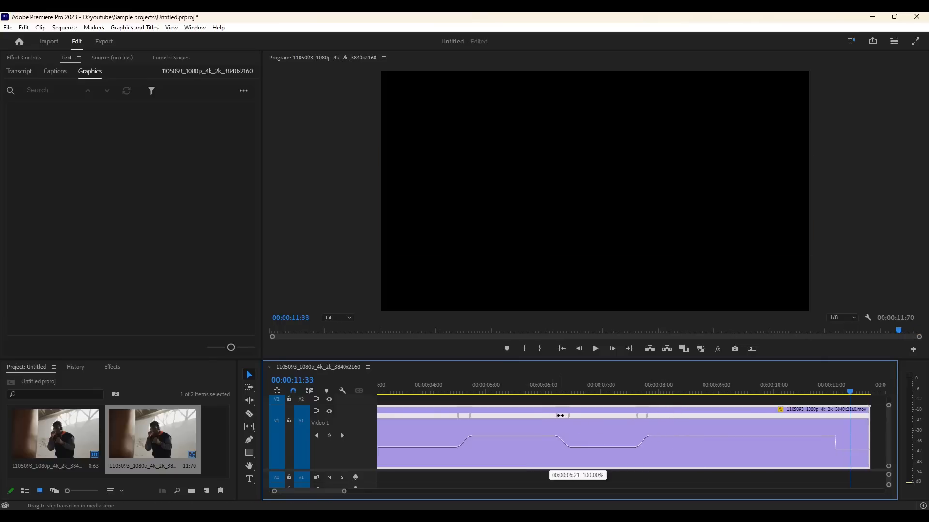
pyautogui.moveTo(645, 420); pyautogui.dragTo(647, 425)
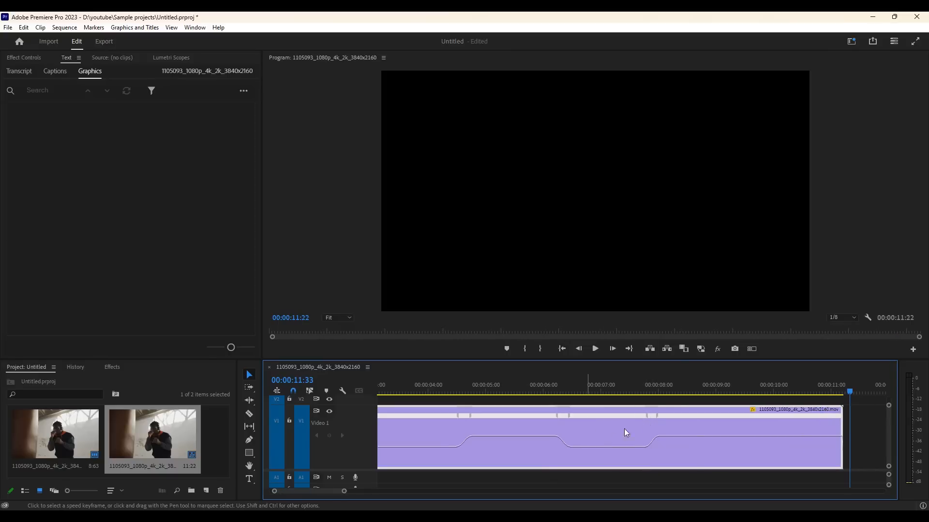